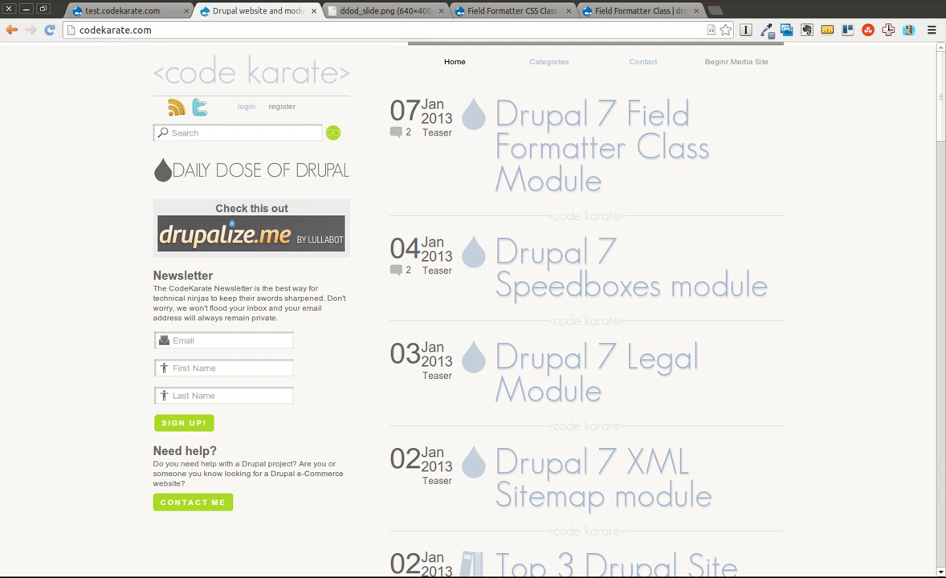
Browse the Daily Dose of Drupal listing and its episode slide, then show the Field Formatter CSS Class page.
left_click(321, 179)
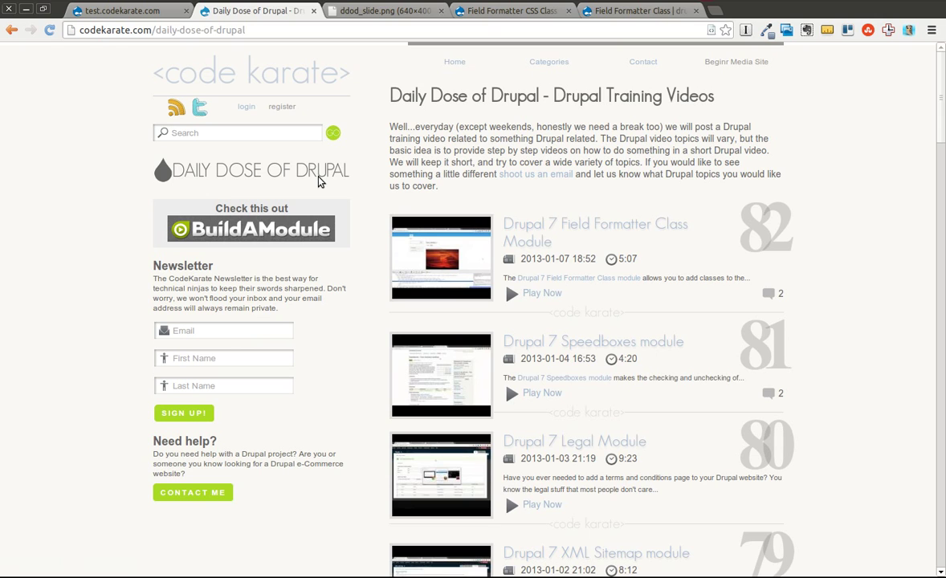
left_click(367, 12)
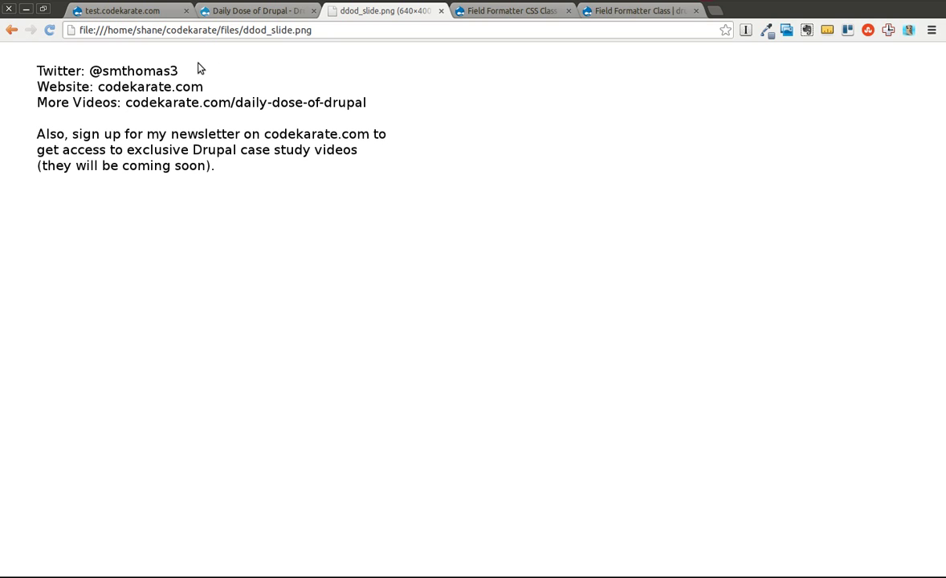
left_click(252, 11)
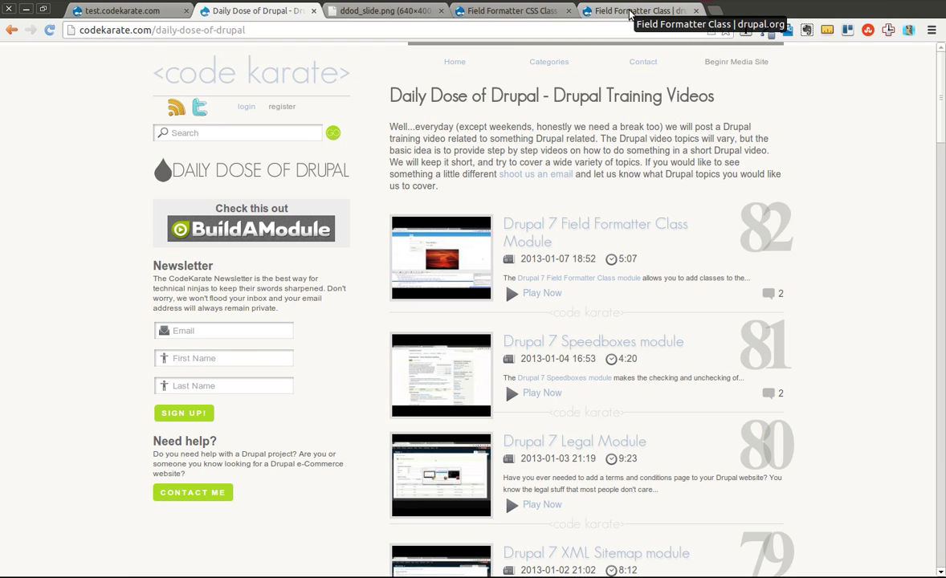
left_click(518, 11)
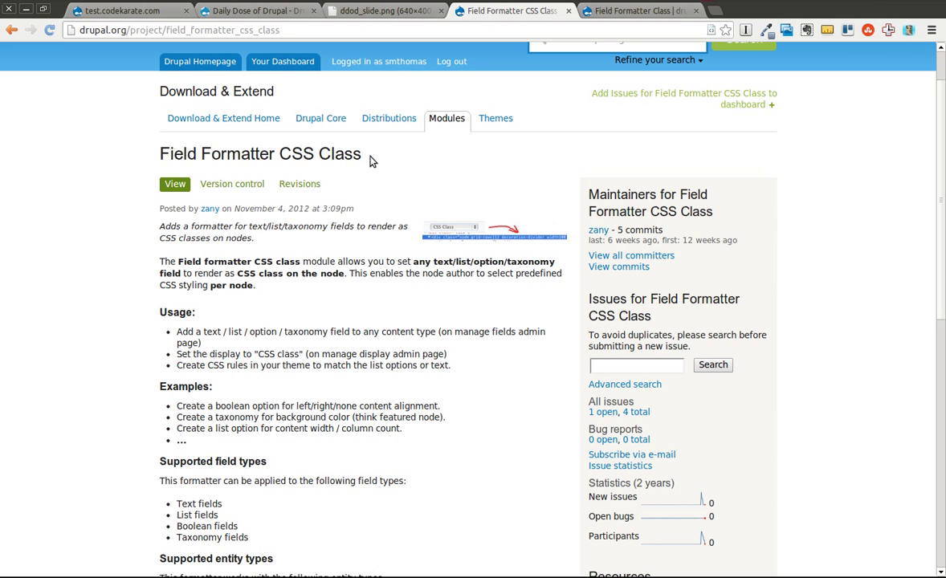
Compare against the Field Formatter Class project page, then go back to the test.codekarate.com site.
left_click(615, 18)
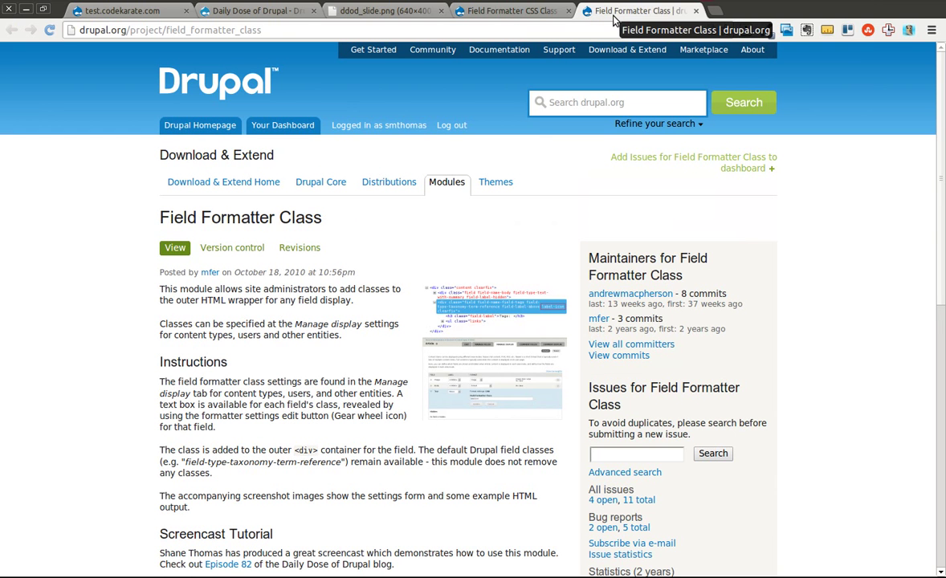
left_click(151, 12)
Open Test Article 1 and highlight its Test Field 1 label and value.
left_click(351, 364)
scroll(602, 278, "down", 5)
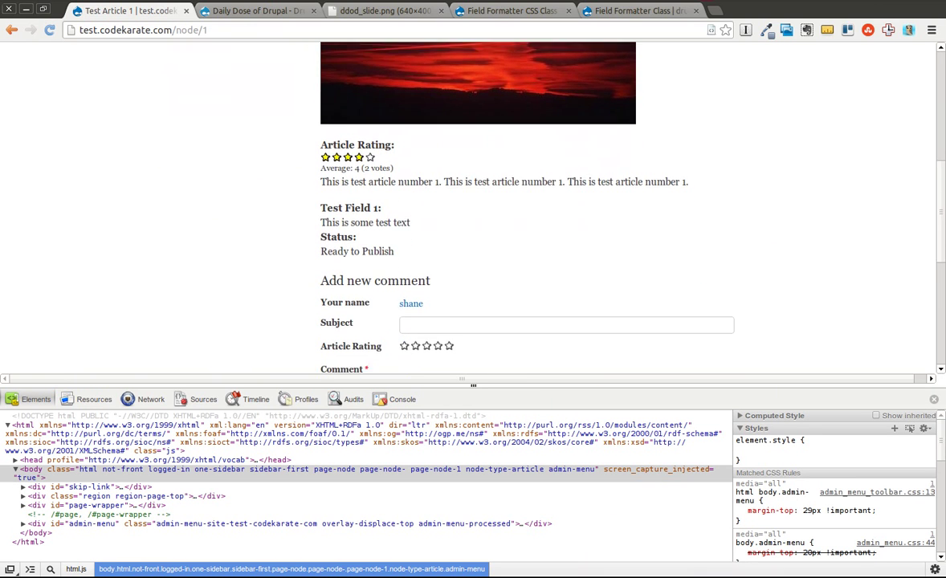
scroll(241, 226, "down", 1)
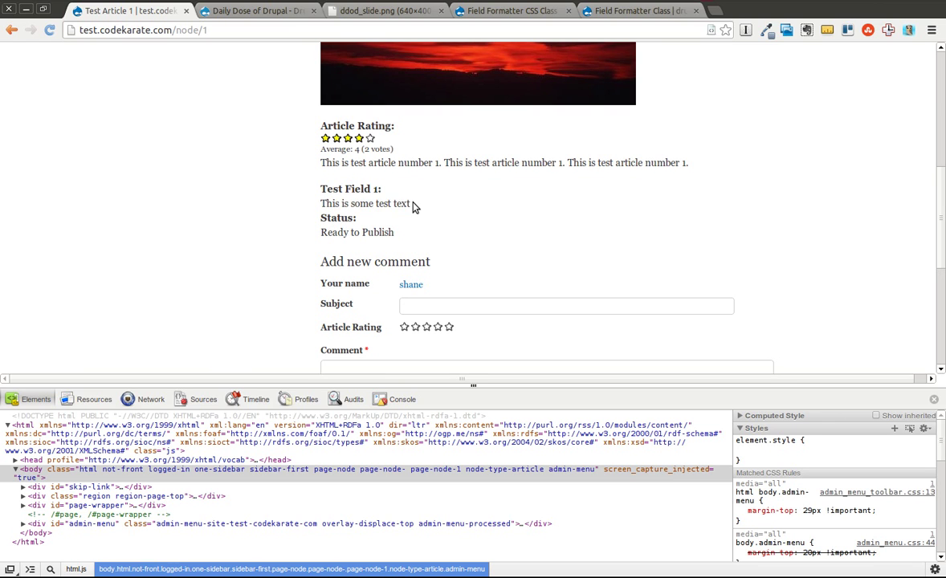
left_click_drag(412, 206, 317, 190)
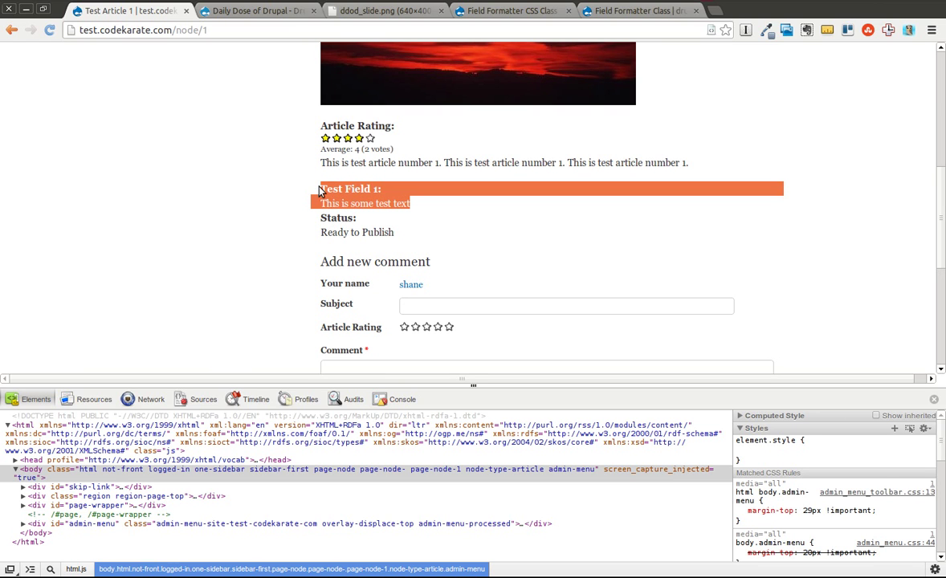
left_click(320, 187)
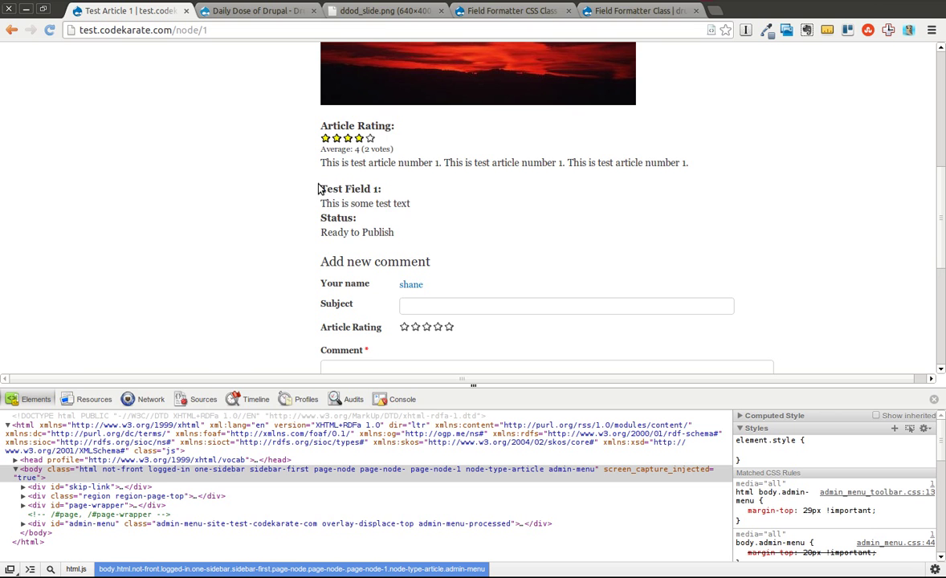
left_click_drag(320, 188, 421, 203)
left_click(433, 210)
Highlight the article's 'This is some test text' line and Ready to Publish status, then show the project page.
left_click(489, 9)
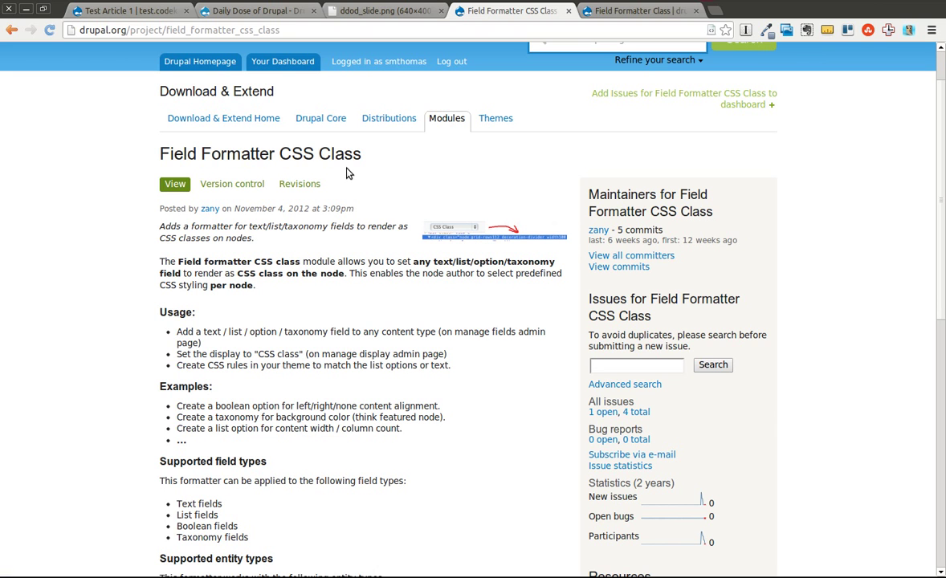
left_click(122, 10)
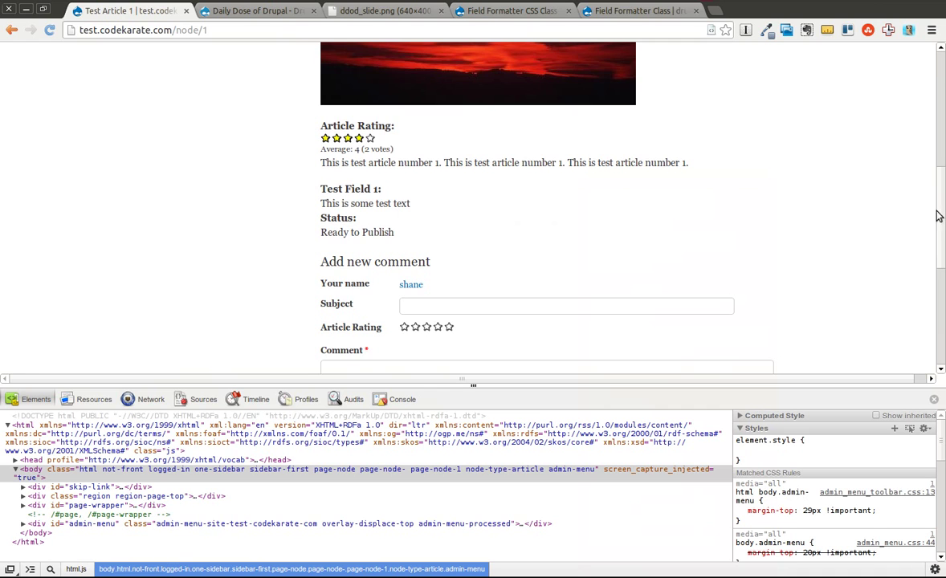
scroll(867, 160, "up", 5)
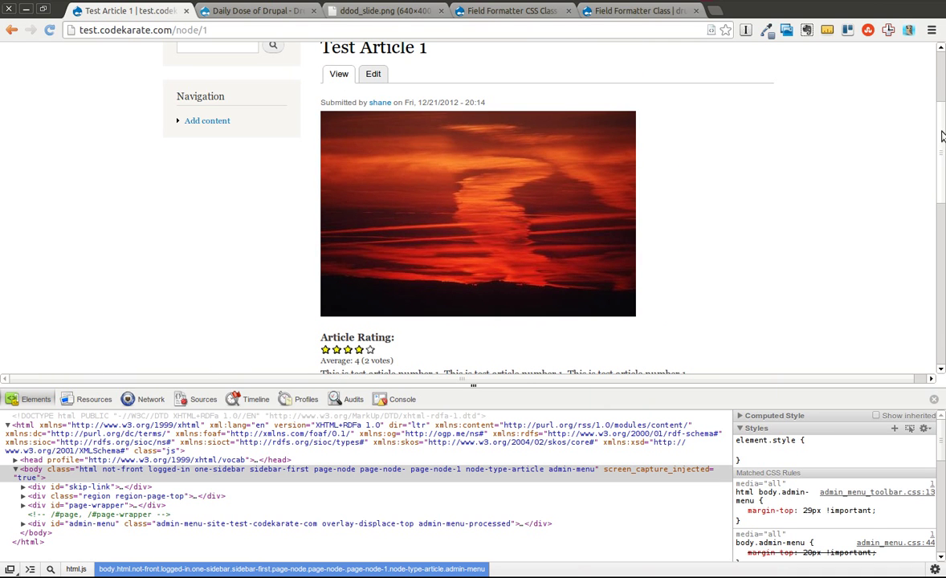
scroll(923, 141, "down", 4)
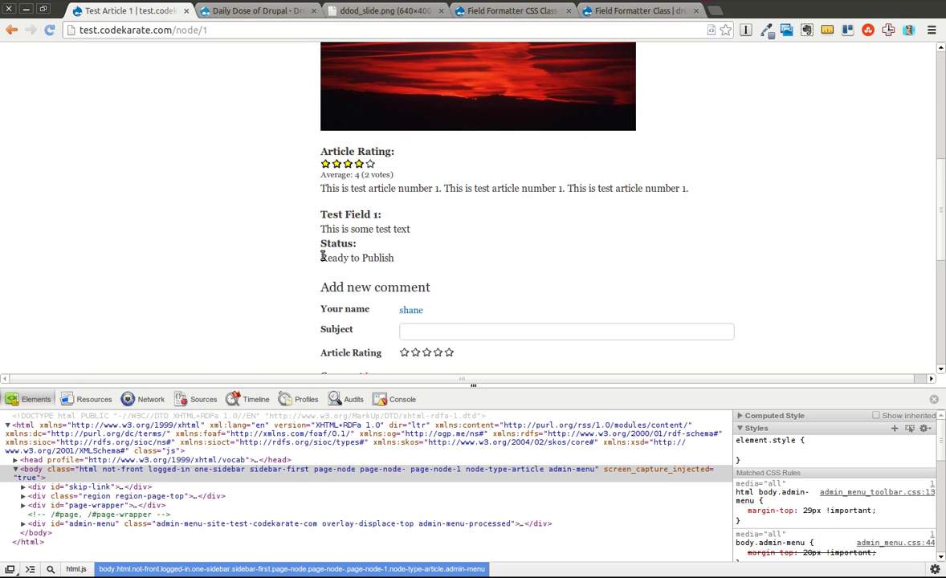
left_click_drag(321, 228, 411, 229)
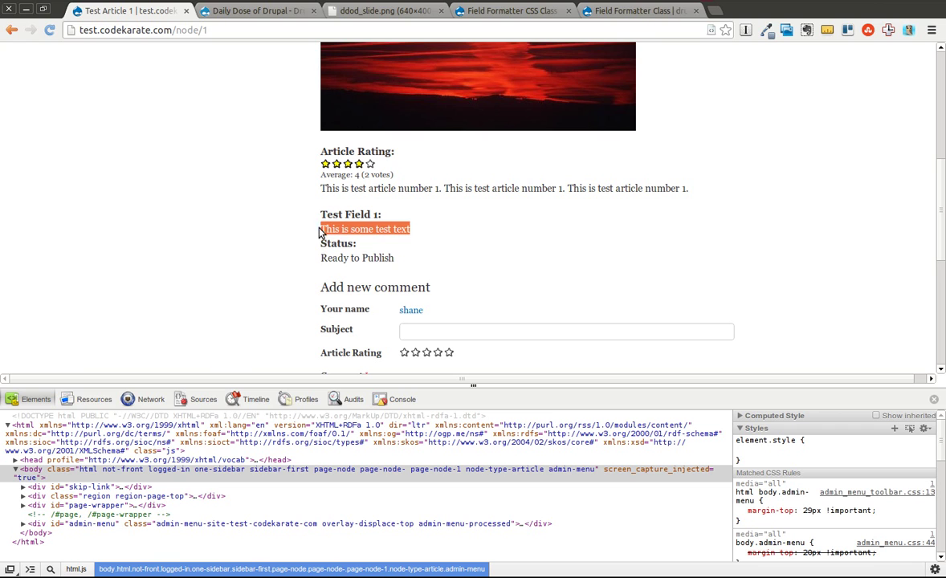
left_click_drag(297, 228, 410, 229)
left_click_drag(321, 258, 392, 258)
left_click(460, 243)
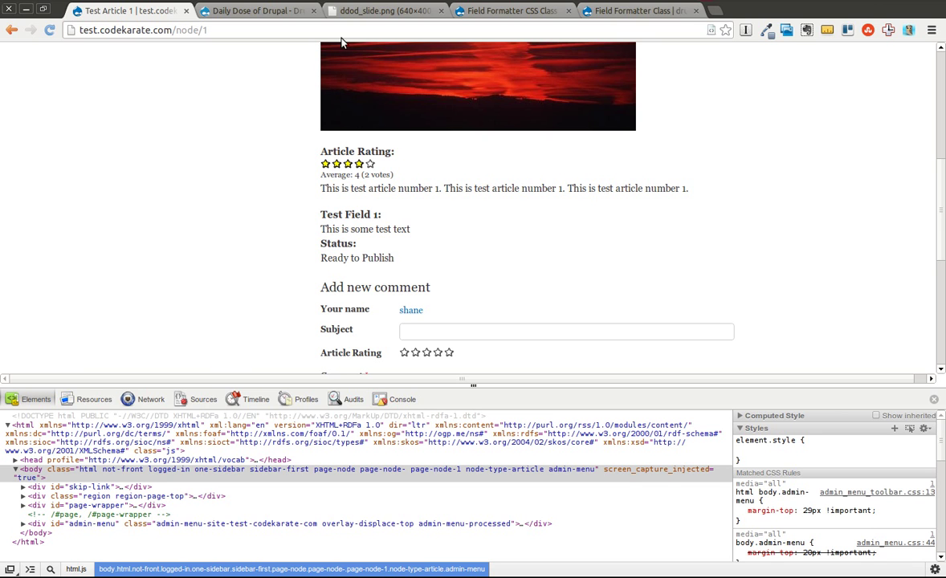
left_click(482, 10)
Scroll the project page to Supported entity types and Downloads, then return to Test Article 1.
scroll(851, 209, "down", 5)
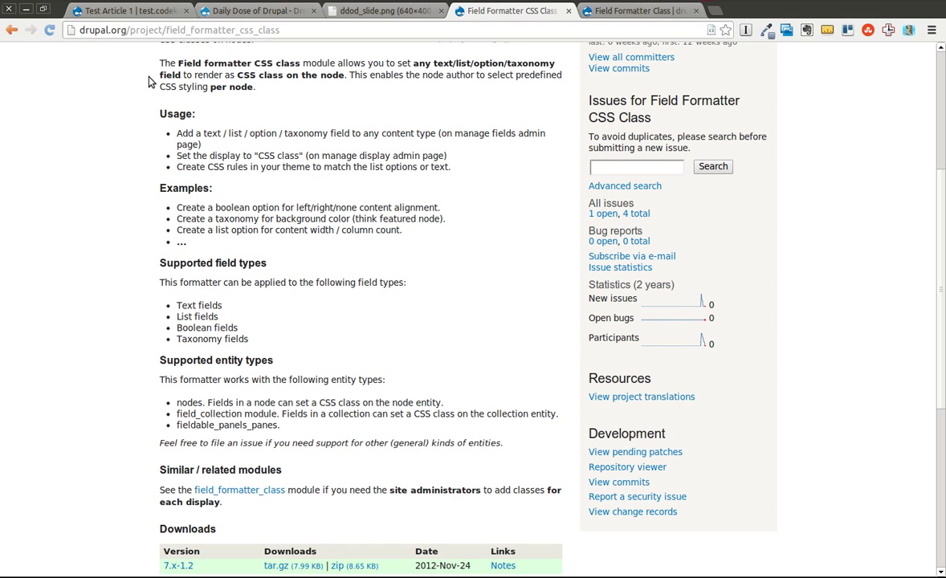
left_click(133, 10)
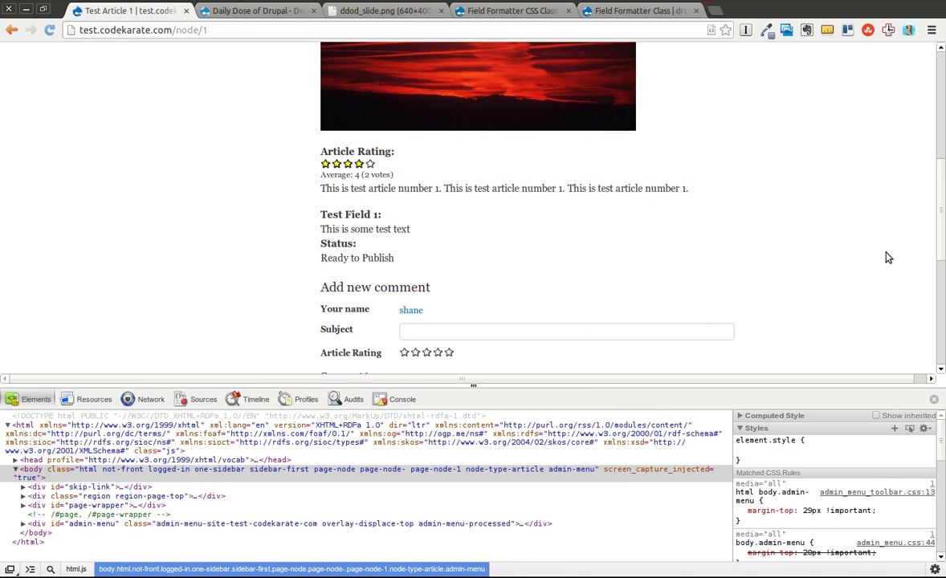
Highlight Test Article 1's 'Status: Ready to Publish' value.
scroll(863, 210, "up", 5)
scroll(434, 209, "down", 5)
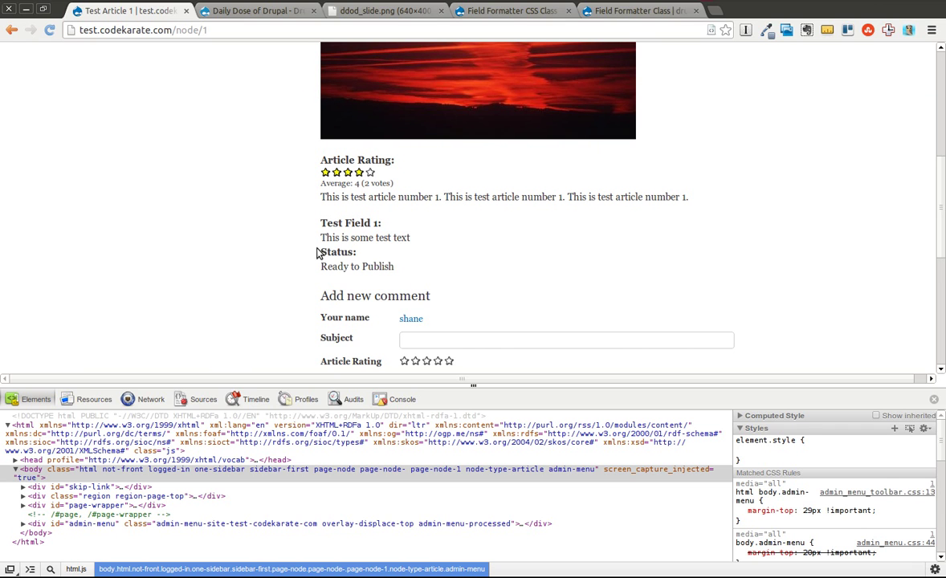
left_click_drag(321, 244, 425, 278)
left_click(426, 278)
Go to the Article content type's Manage fields and highlight the Status field's field_status machine name.
scroll(944, 113, "up", 5)
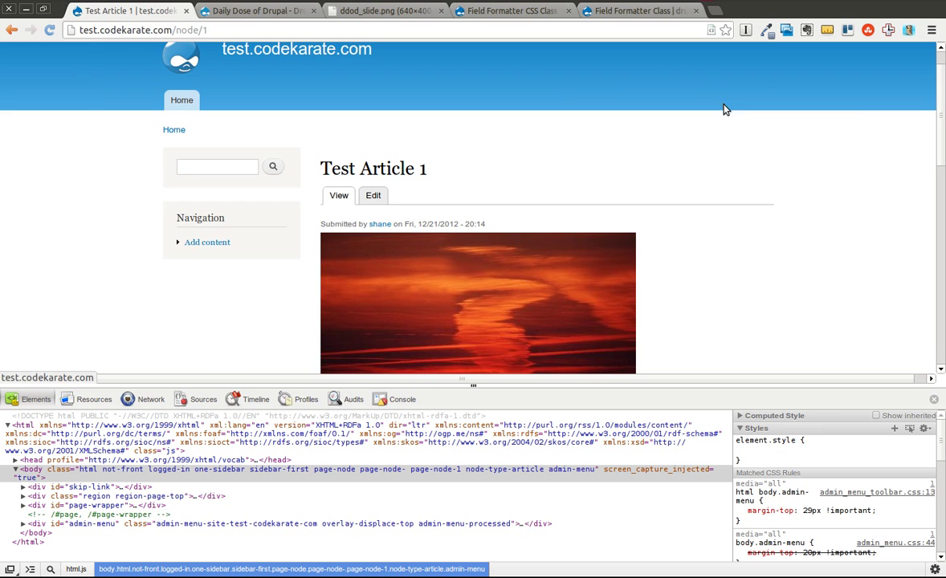
scroll(942, 73, "up", 1)
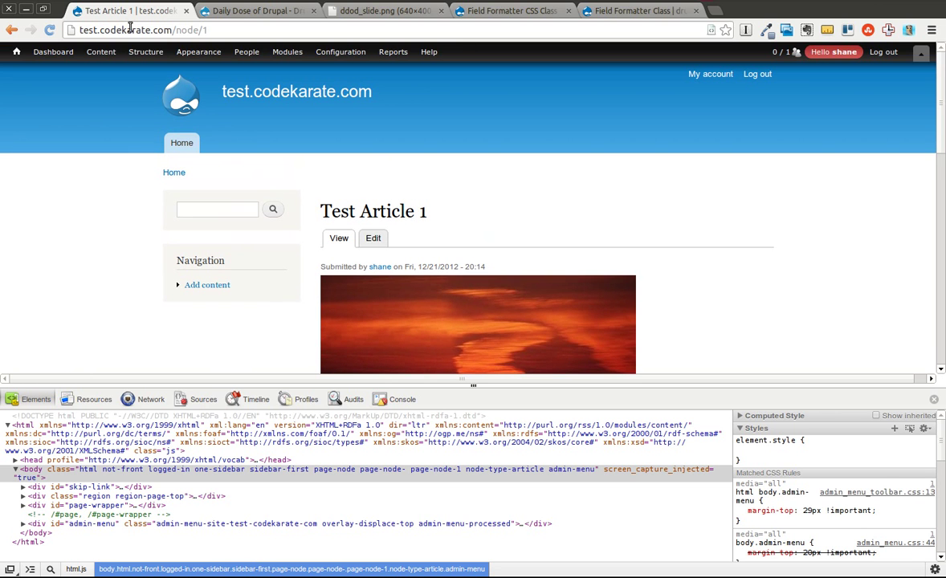
mouse_move(133, 50)
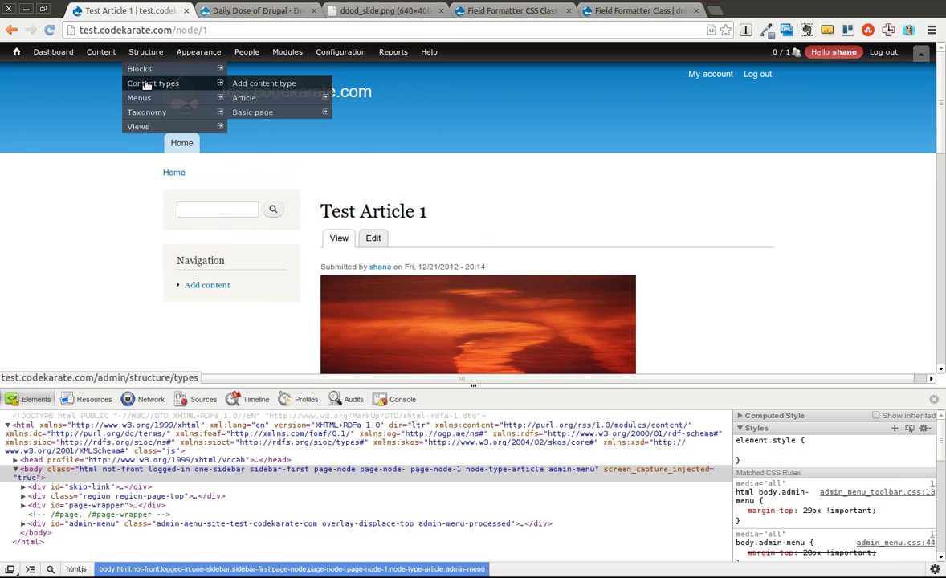
left_click(145, 85)
left_click(586, 203)
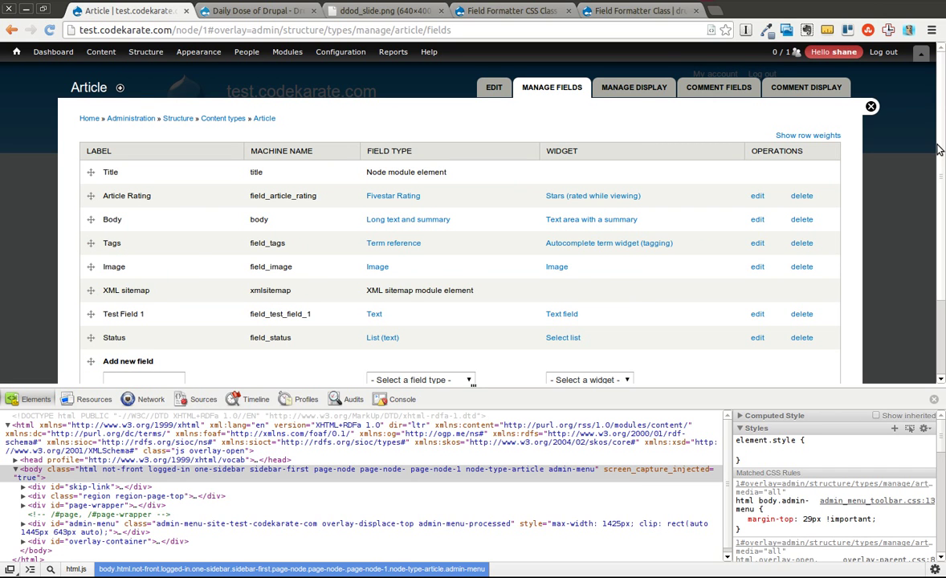
scroll(251, 230, "down", 2)
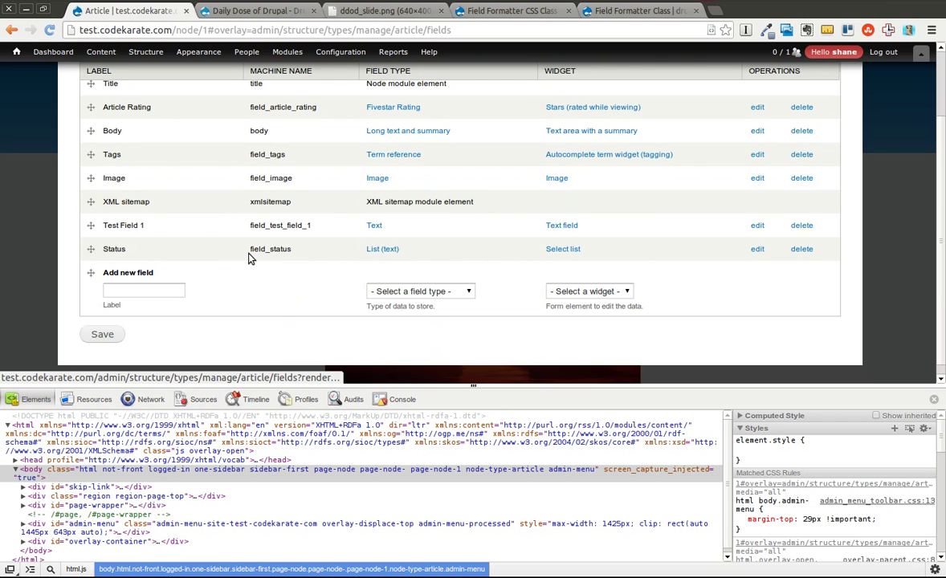
left_click_drag(249, 249, 297, 249)
left_click(304, 249)
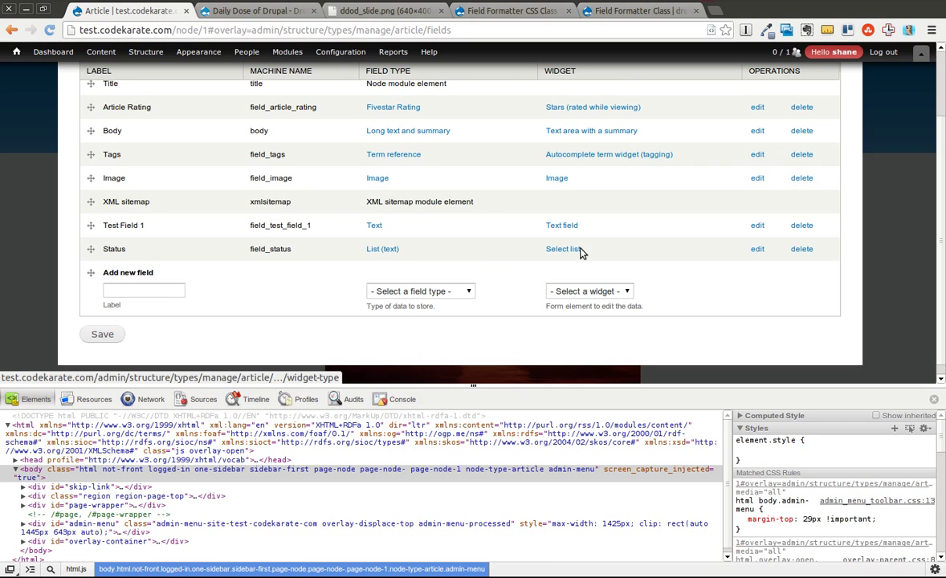
Open the Status field settings and highlight the needsreview key in the allowed values list.
left_click(758, 250)
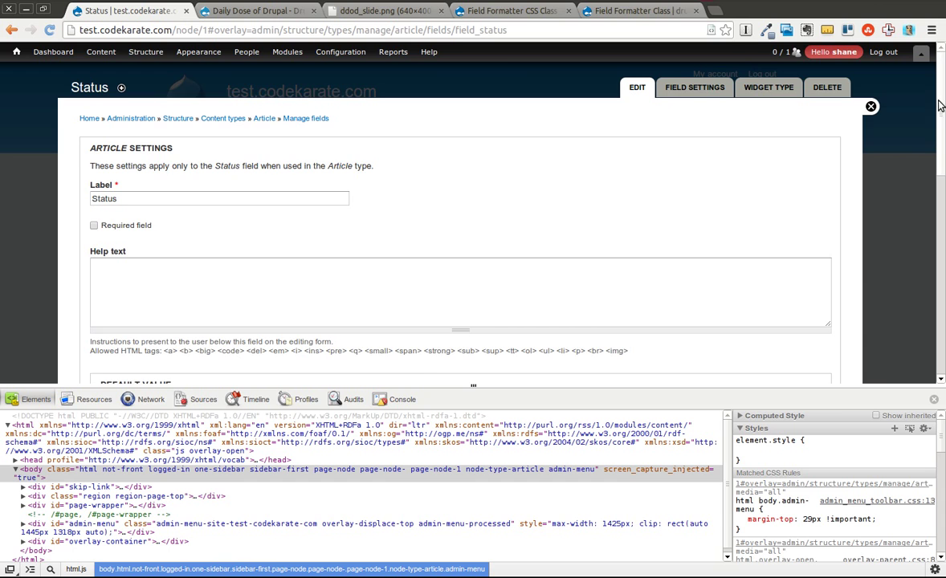
scroll(941, 153, "down", 3)
scroll(941, 153, "down", 7)
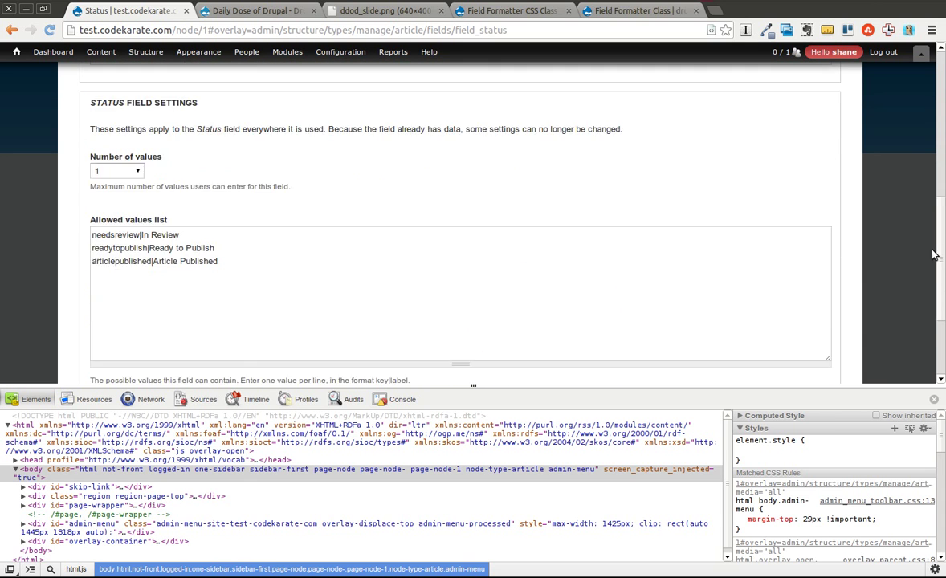
left_click(136, 195)
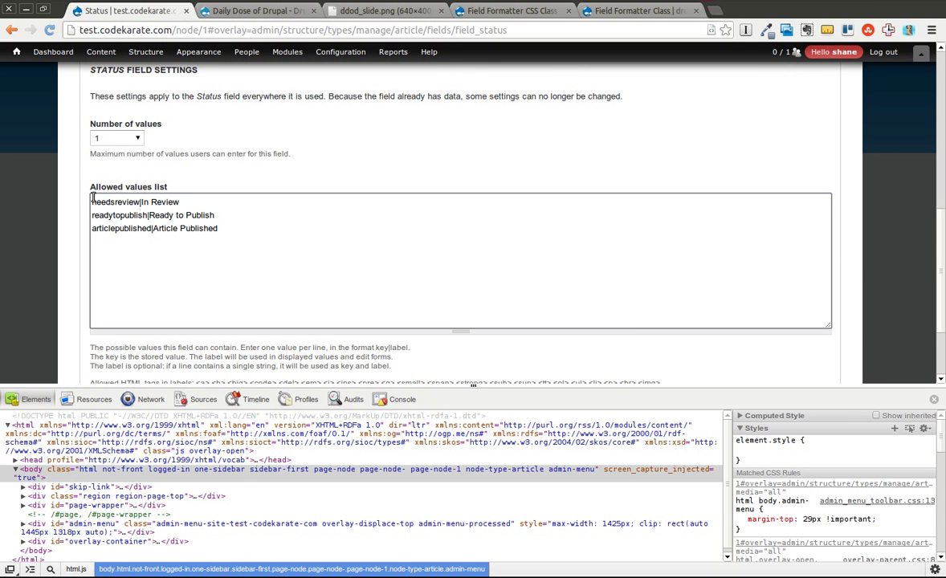
left_click_drag(91, 202, 142, 202)
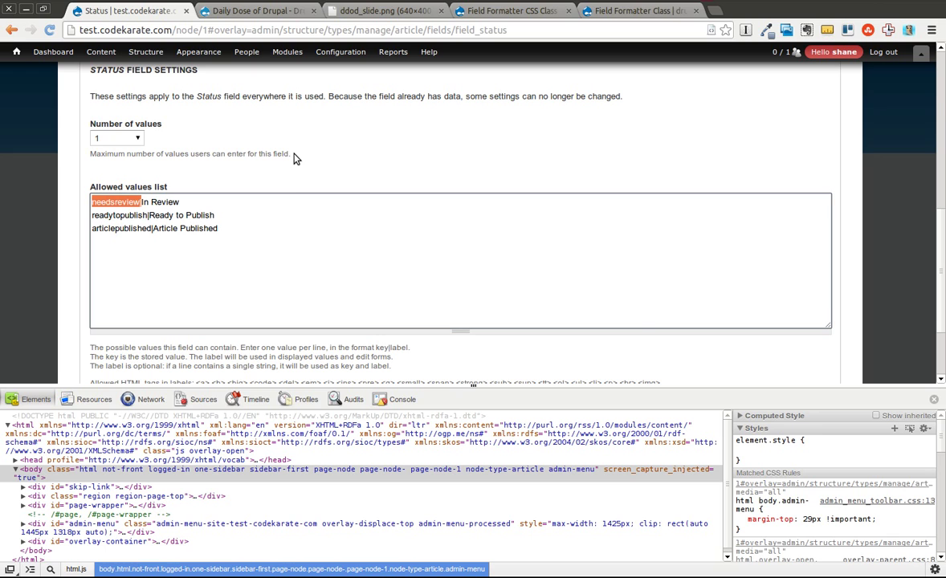
left_click(294, 206)
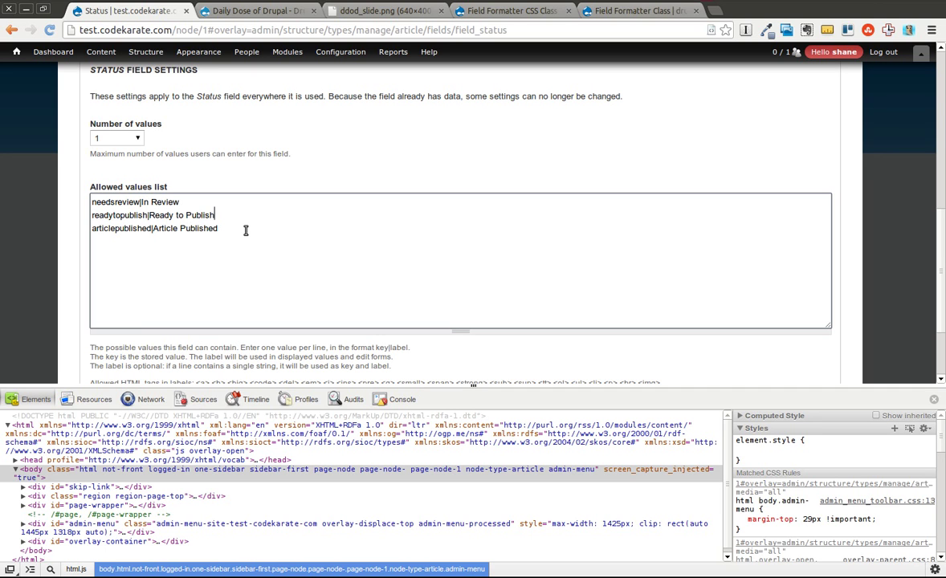
Highlight the articlepublished allowed value line, then save the Status field settings unchanged.
double_click(246, 231)
left_click(246, 230)
left_click_drag(238, 233, 78, 225)
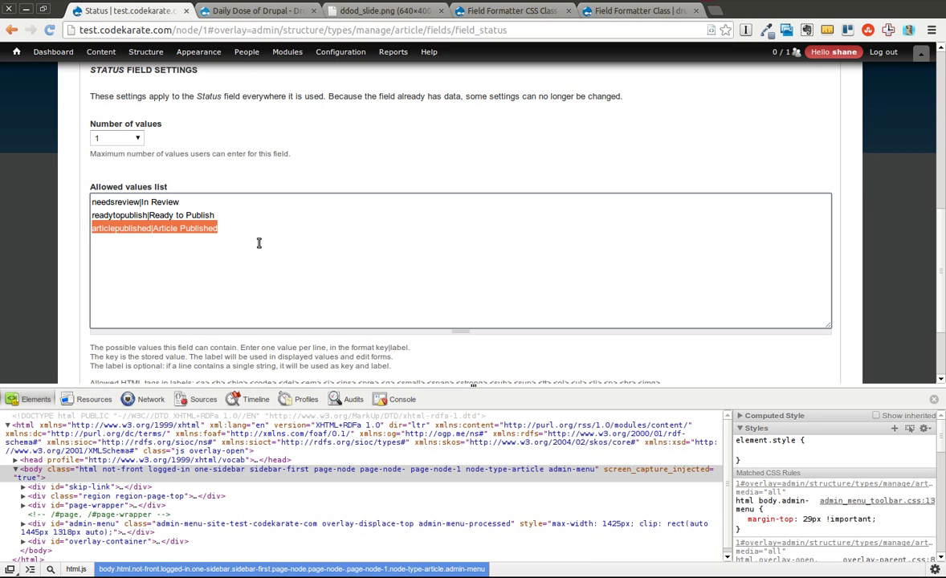
left_click(801, 172)
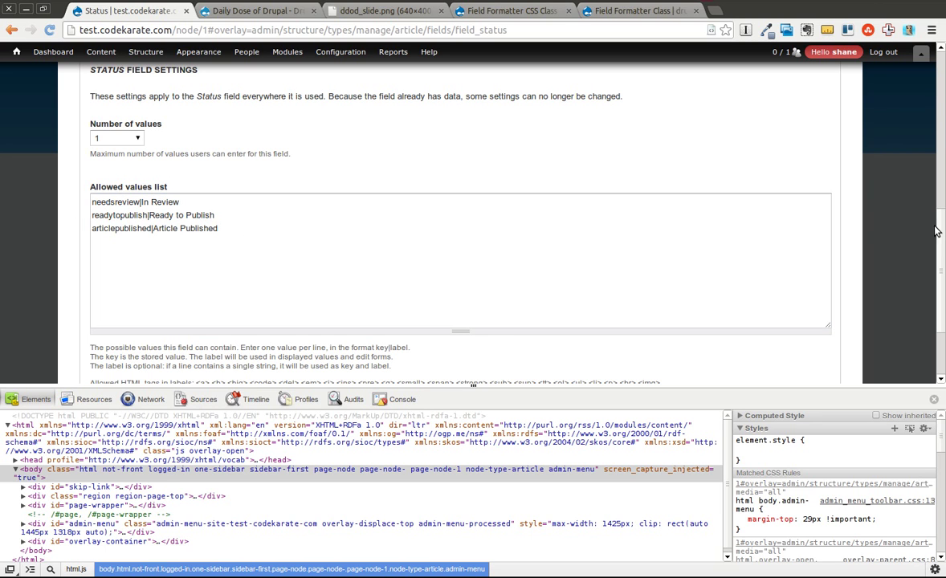
left_click_drag(943, 212, 941, 271)
scroll(562, 305, "up", 1)
scroll(211, 328, "down", 1)
left_click(154, 334)
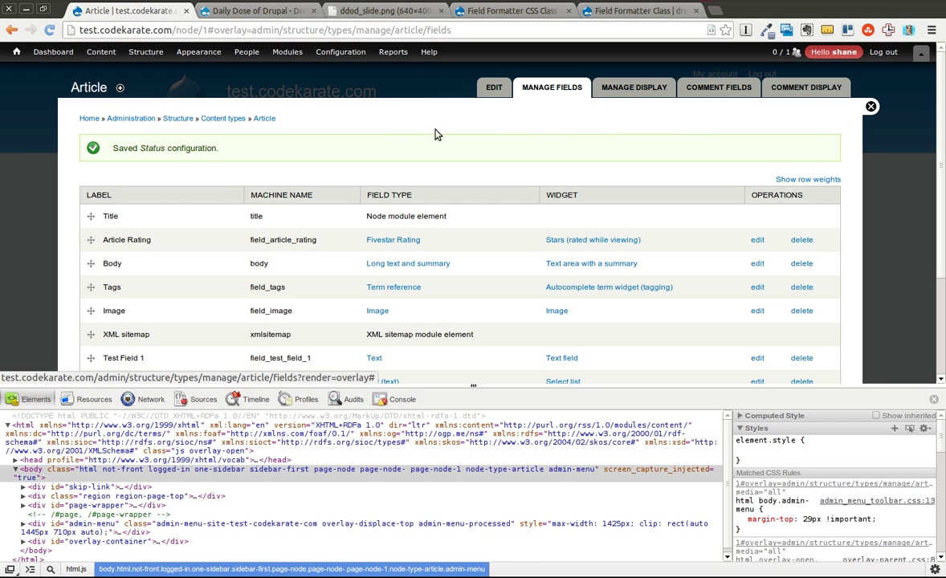
On Article's Manage display, set the Status field format to CSS Class and save.
left_click(634, 90)
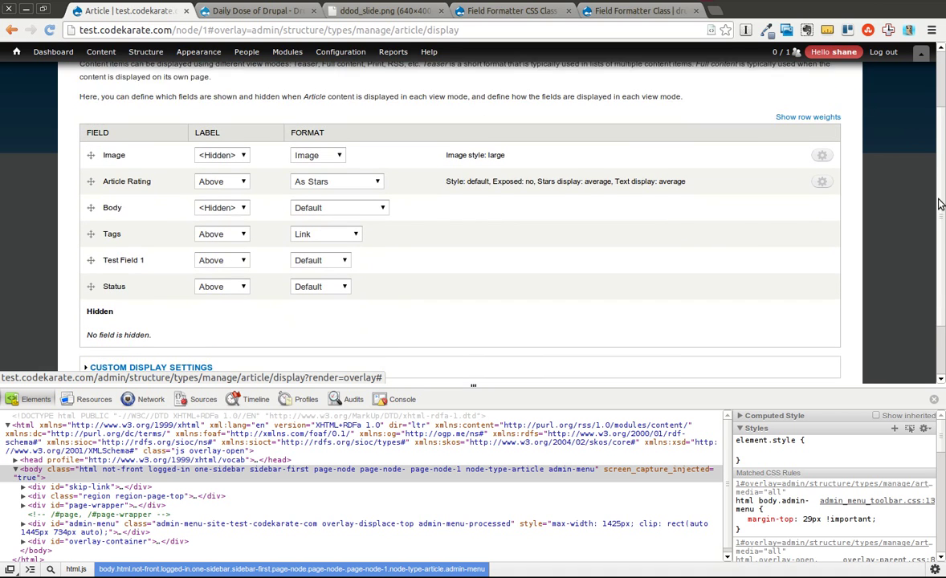
scroll(689, 224, "down", 1)
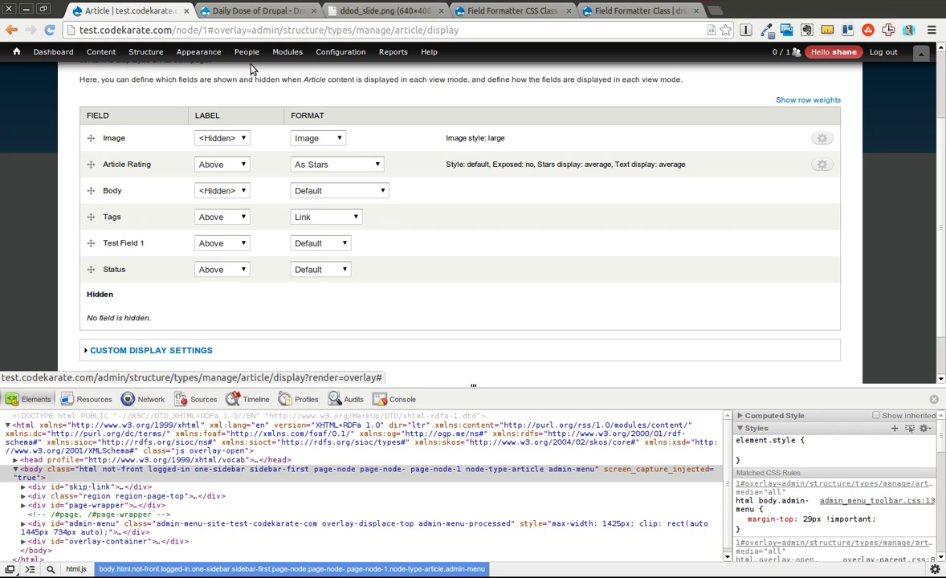
left_click(331, 272)
left_click(382, 273)
left_click(338, 272)
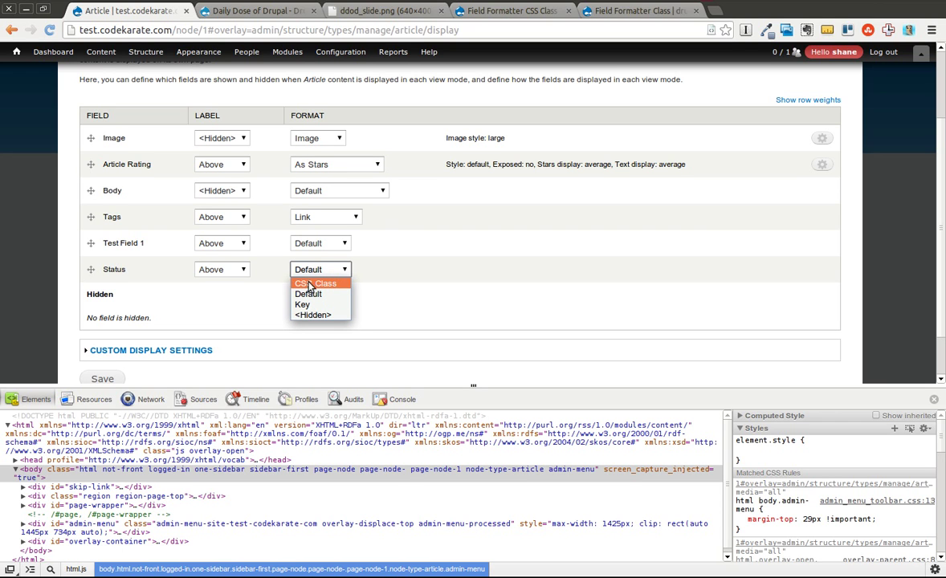
left_click(321, 283)
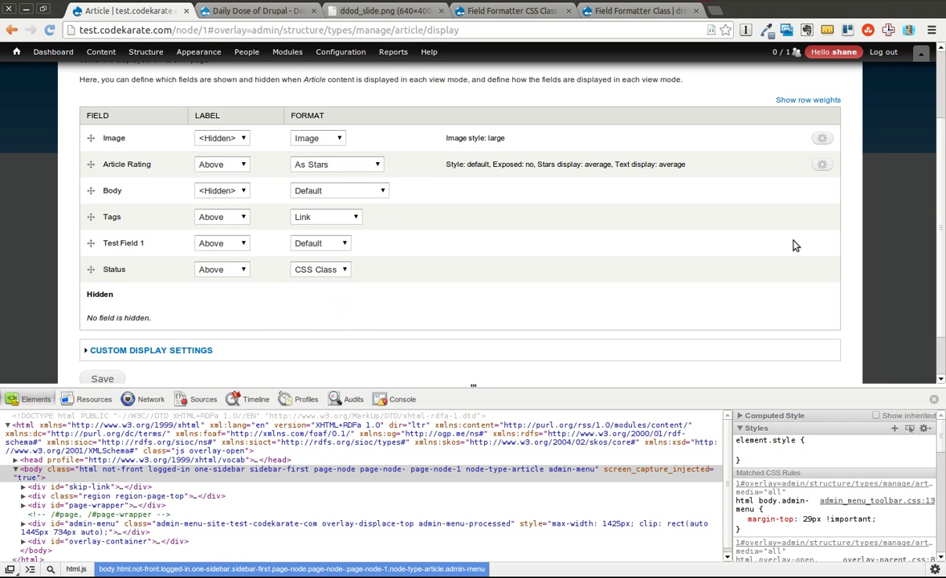
scroll(943, 201, "down", 2)
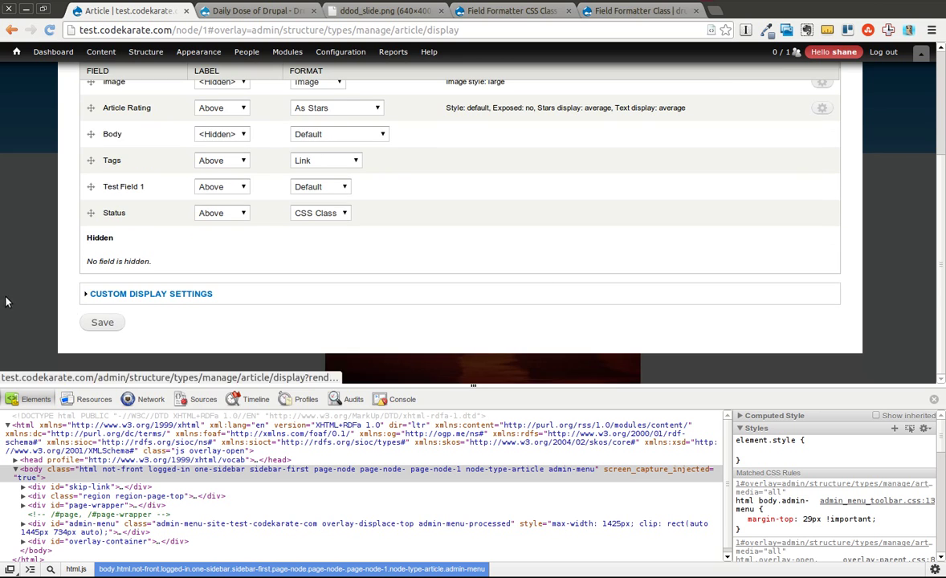
left_click(110, 323)
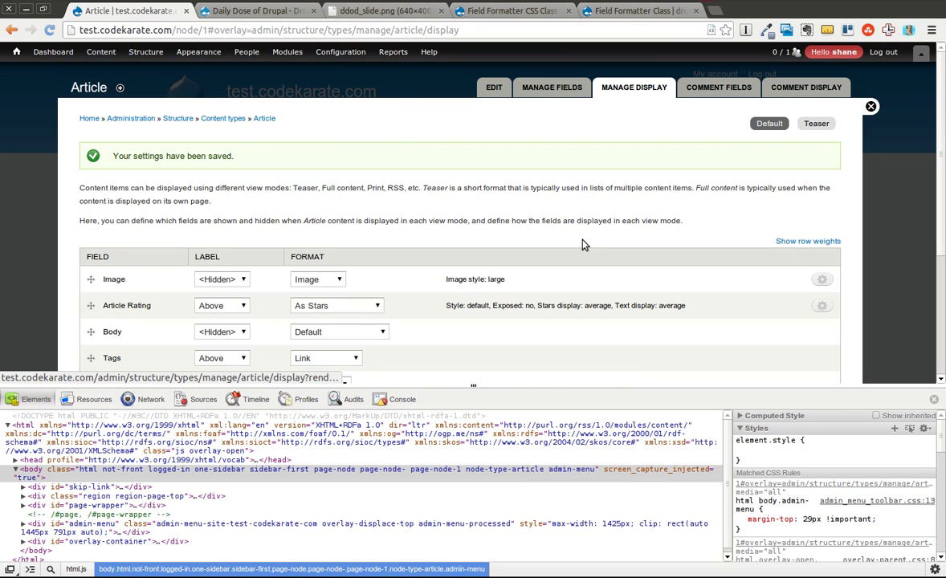
Close the admin overlay and scroll through Test Article 1 to see its green left border.
left_click(871, 108)
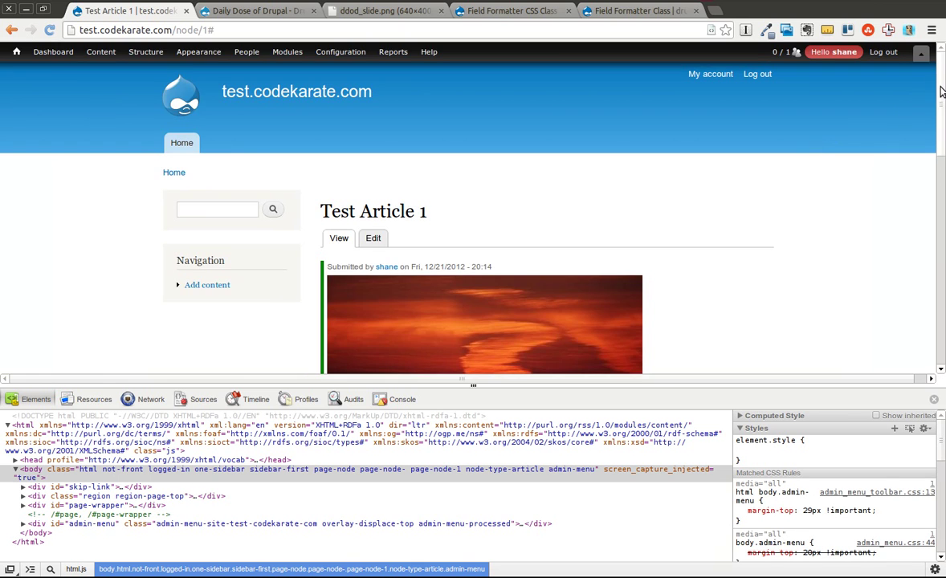
left_click_drag(941, 93, 938, 190)
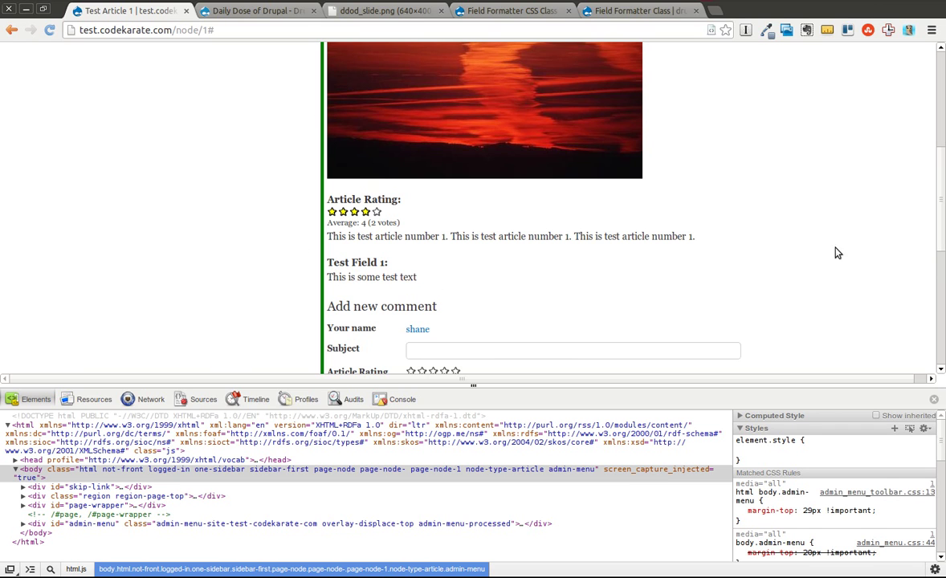
left_click_drag(941, 187, 941, 114)
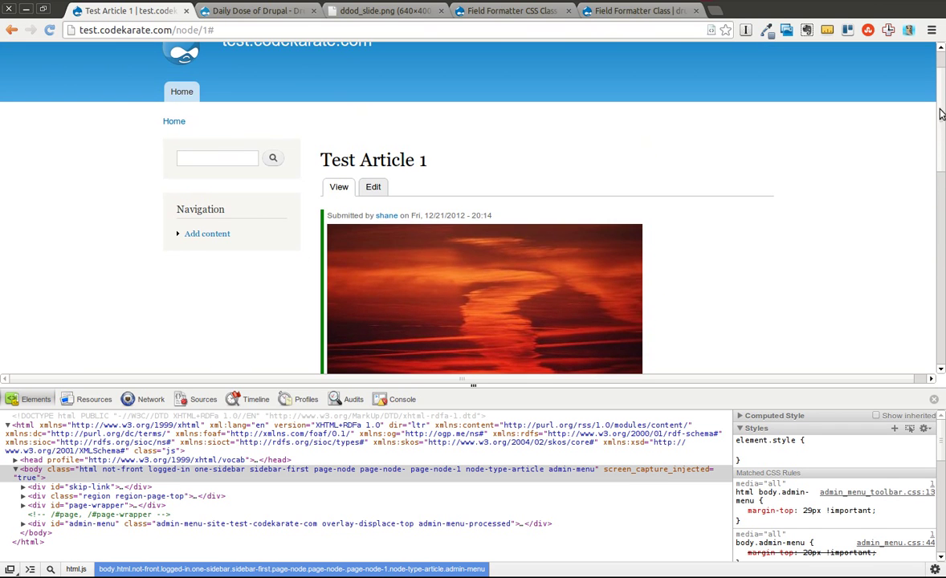
Edit Test Article 1, change its Status to In Review, and save it.
left_click(373, 187)
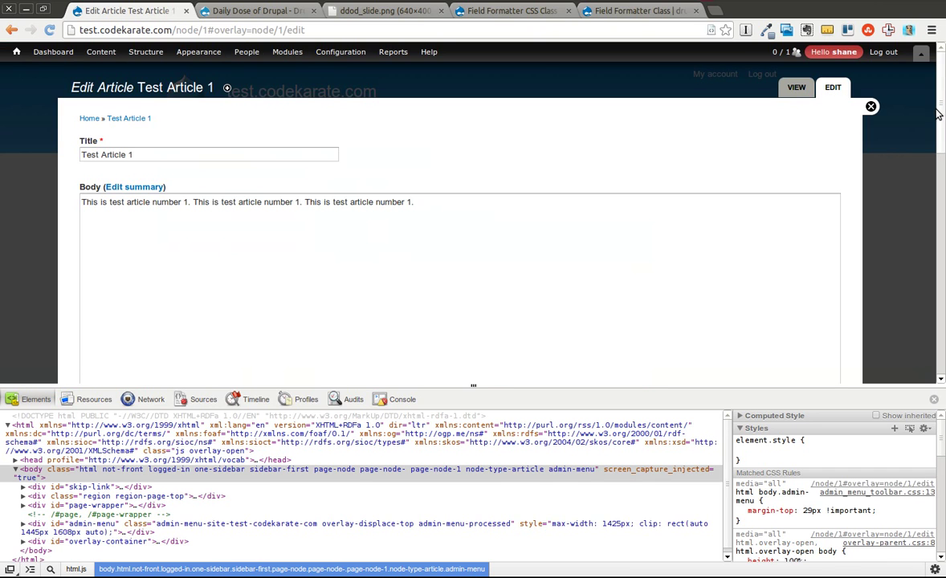
left_click_drag(938, 114, 926, 319)
scroll(926, 319, "up", 2)
left_click(141, 180)
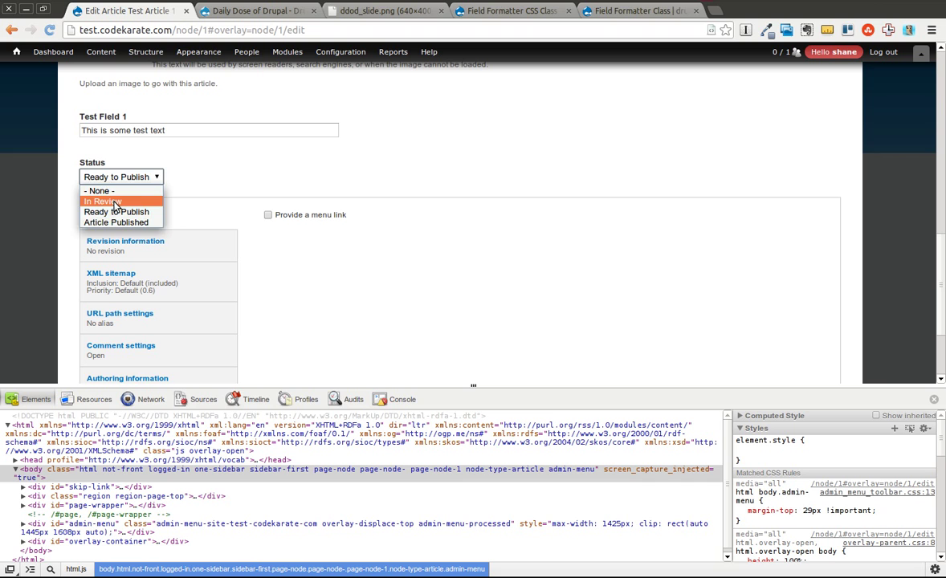
left_click(115, 202)
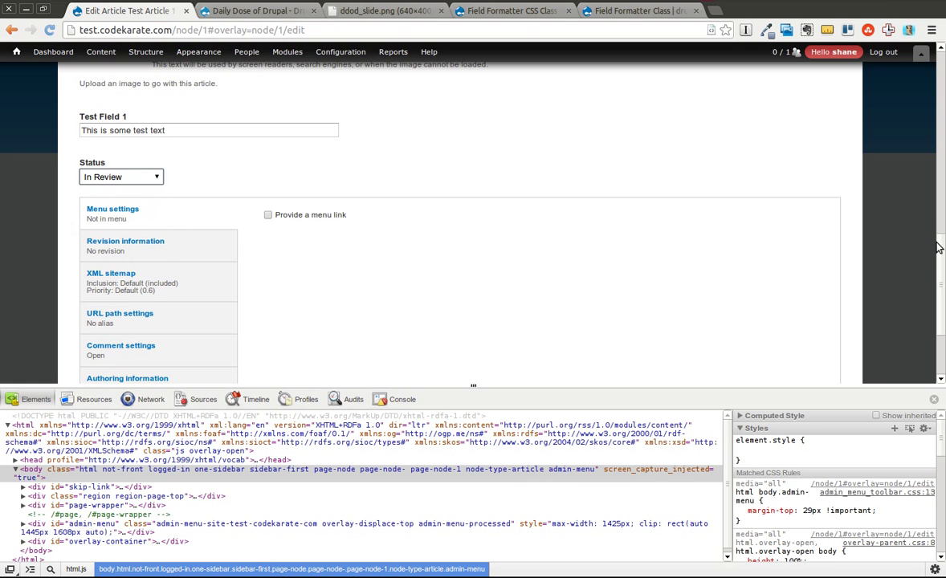
scroll(940, 247, "down", 3)
left_click(108, 325)
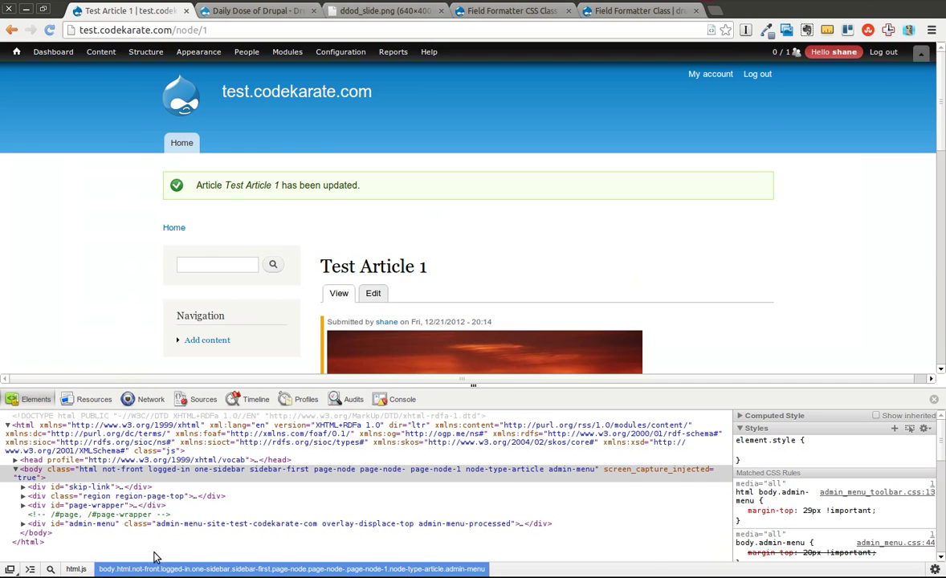
Inspect the article's div#node-1 in DevTools to reveal the needsreview class and its orange border rule.
left_click(50, 568)
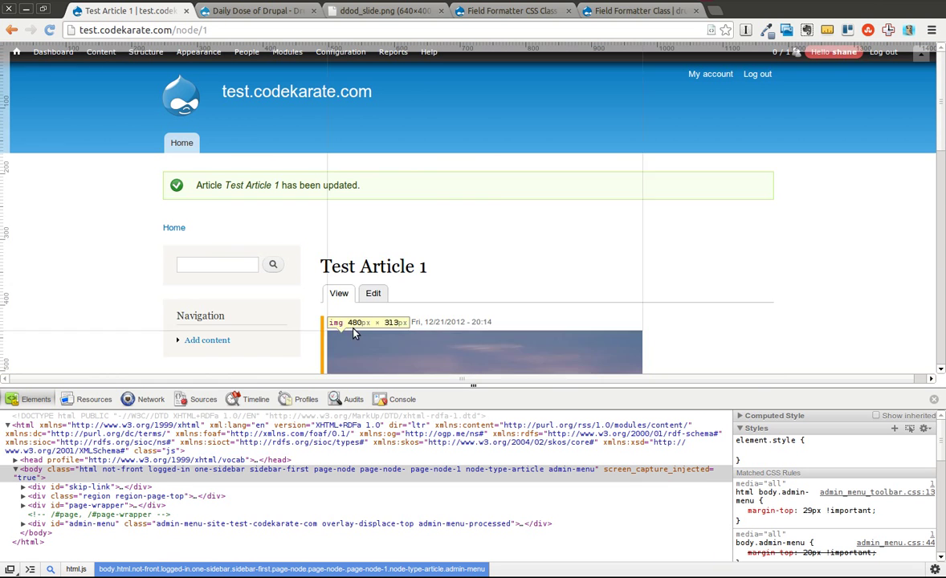
left_click(321, 322)
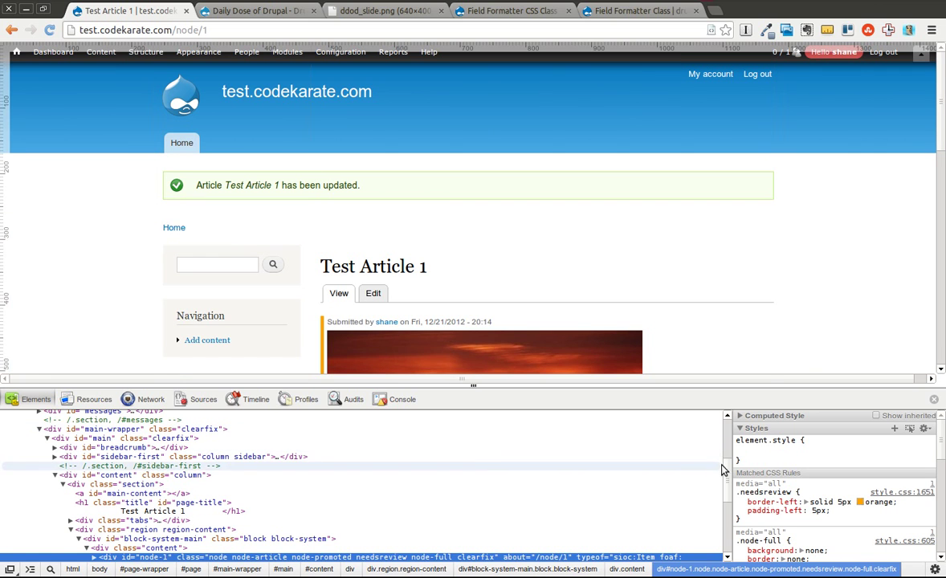
scroll(695, 494, "down", 2)
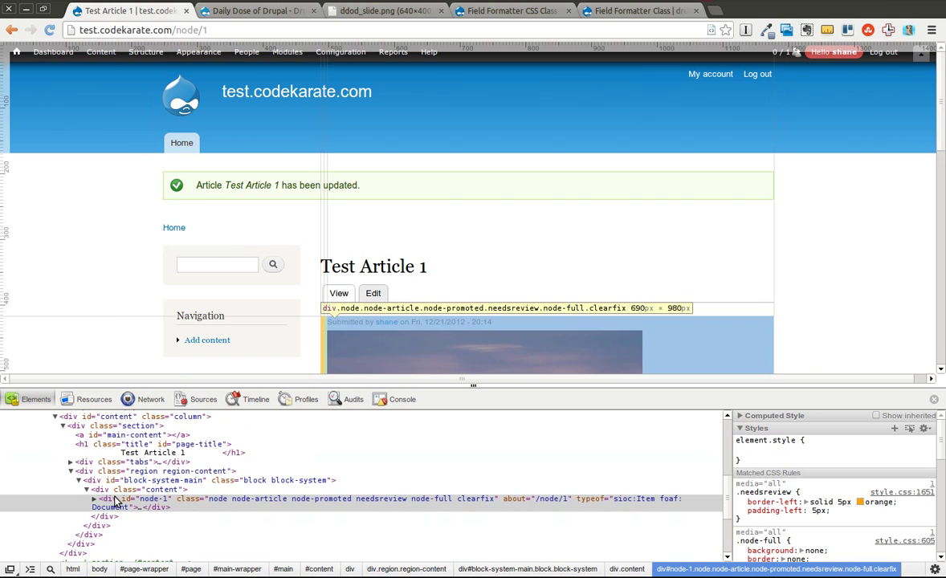
left_click(116, 502)
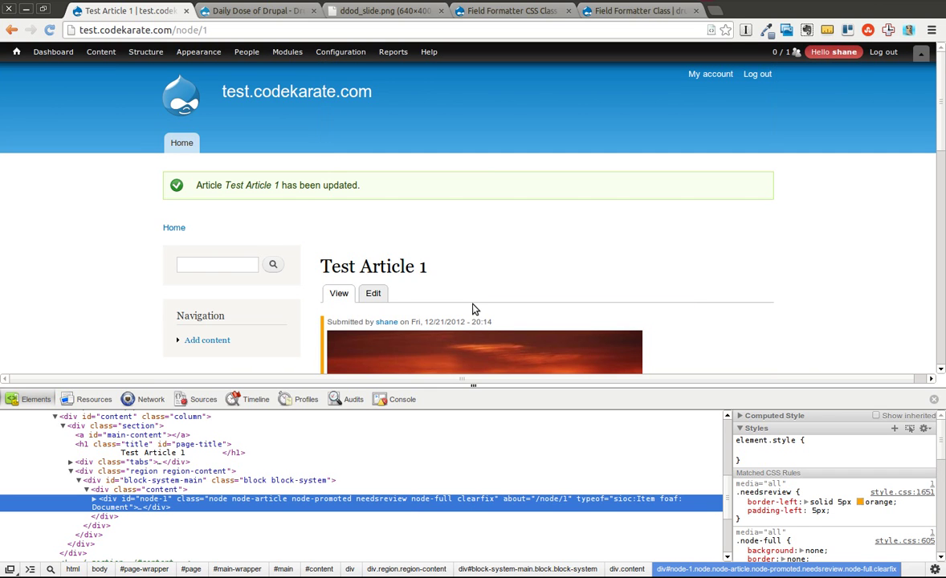
Save Test Article 1 with Status 'Ready to Publish' to give it the green readytopublish border.
left_click(375, 293)
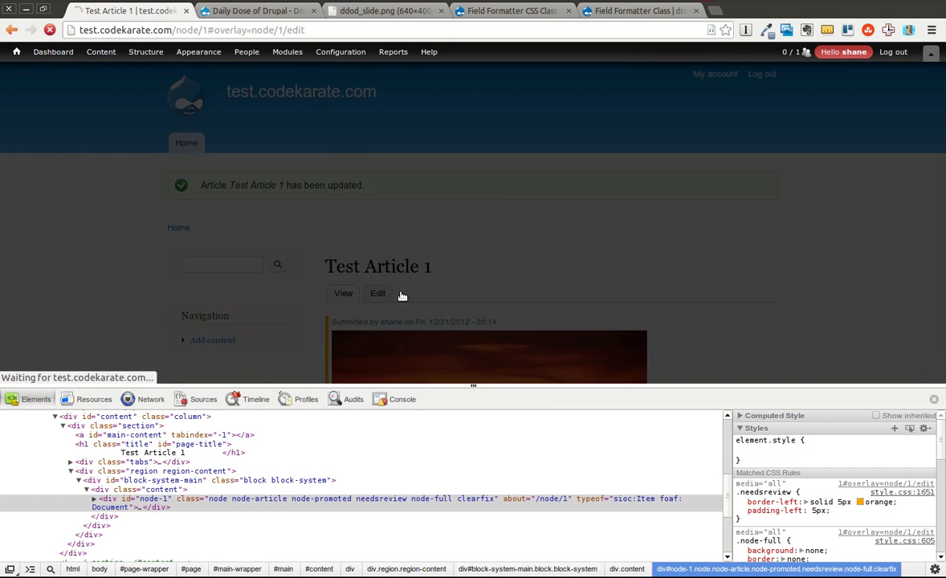
scroll(941, 158, "down", 10)
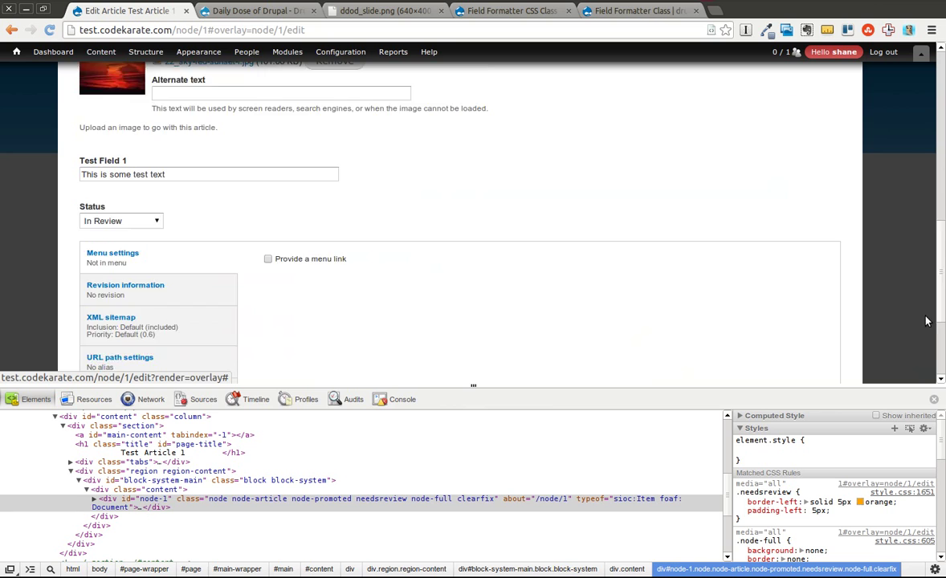
left_click(91, 151)
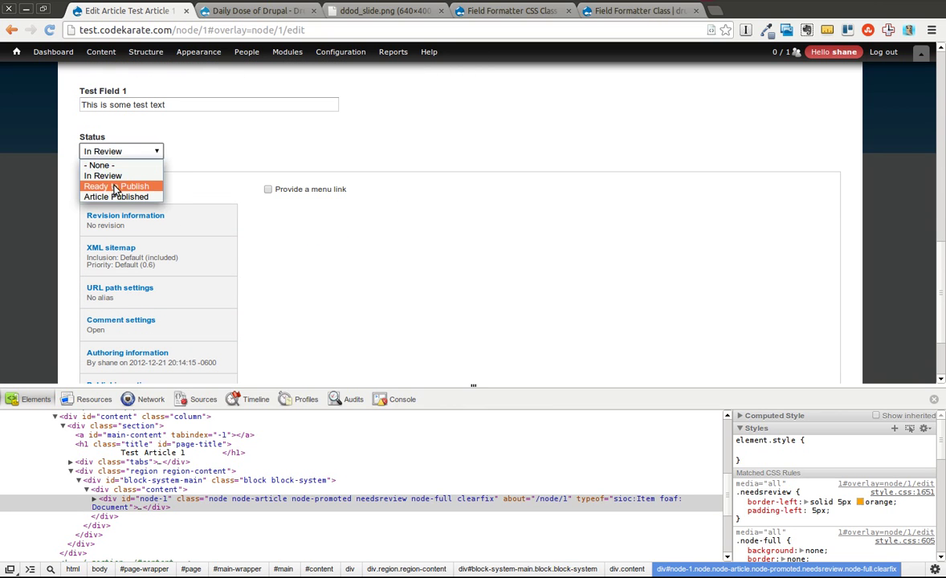
left_click(108, 184)
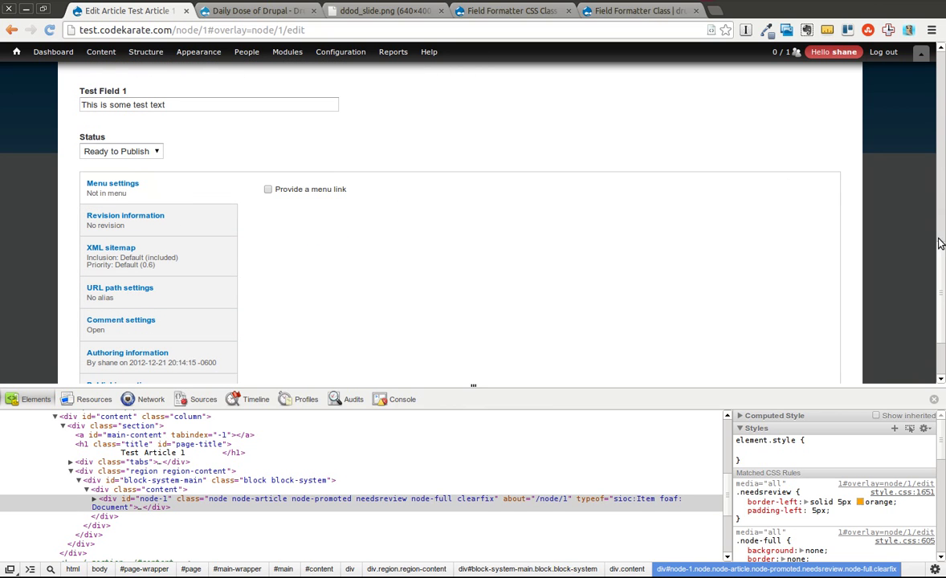
scroll(562, 297, "down", 3)
left_click(100, 321)
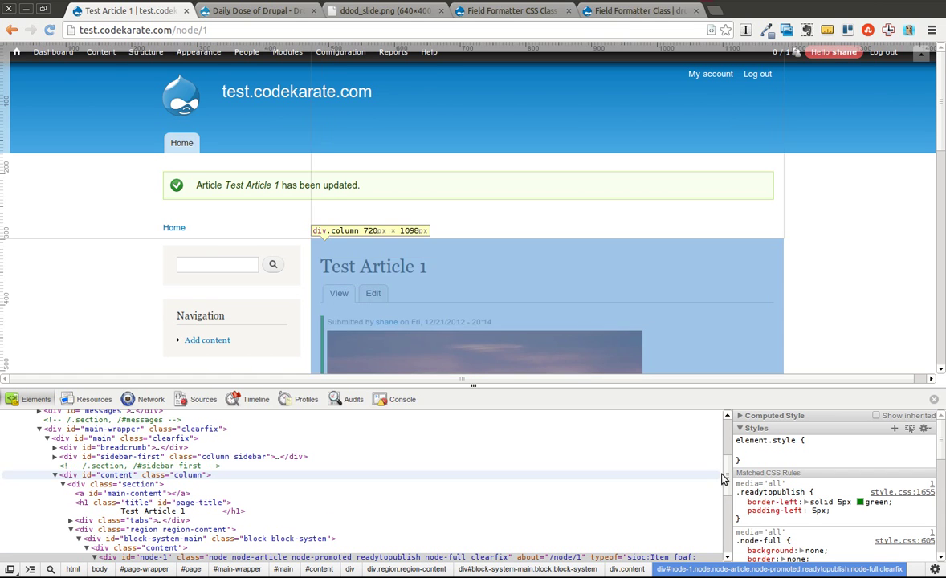
scroll(728, 482, "down", 1)
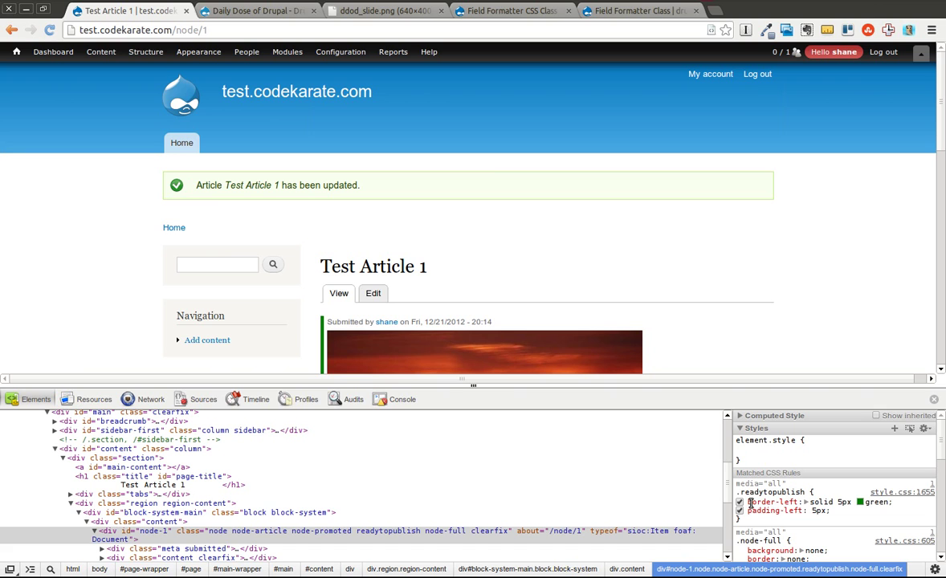
left_click(750, 501)
left_click(853, 515)
left_click(854, 515)
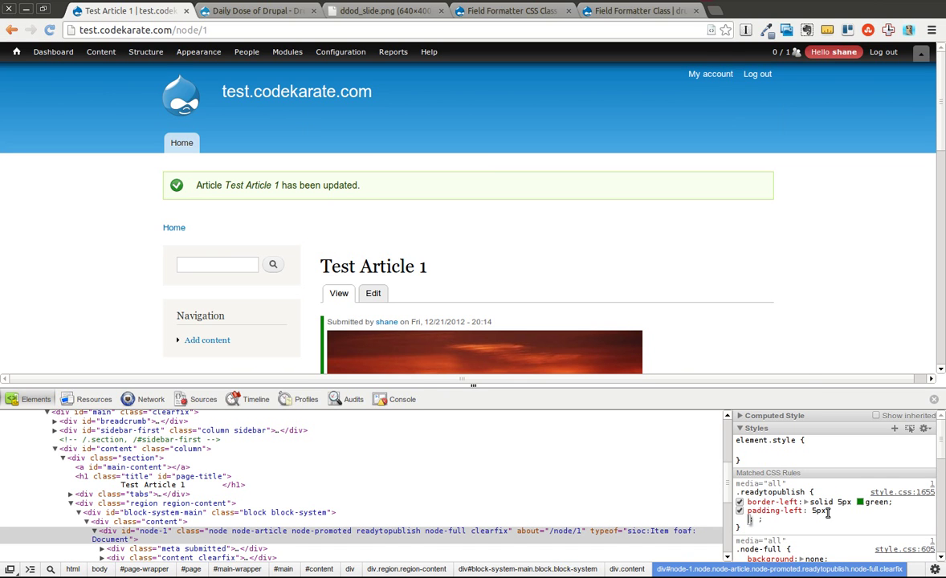
key("Escape")
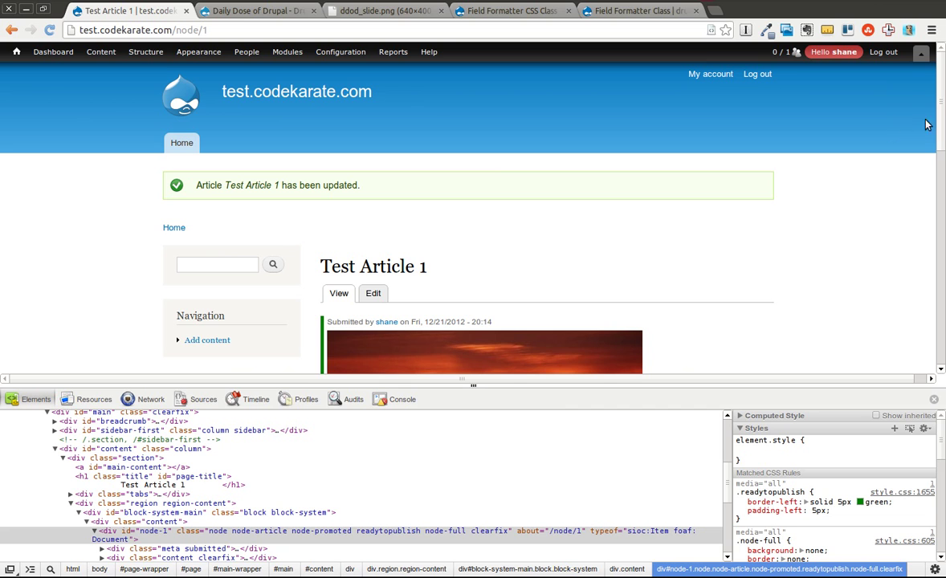
scroll(865, 113, "down", 3)
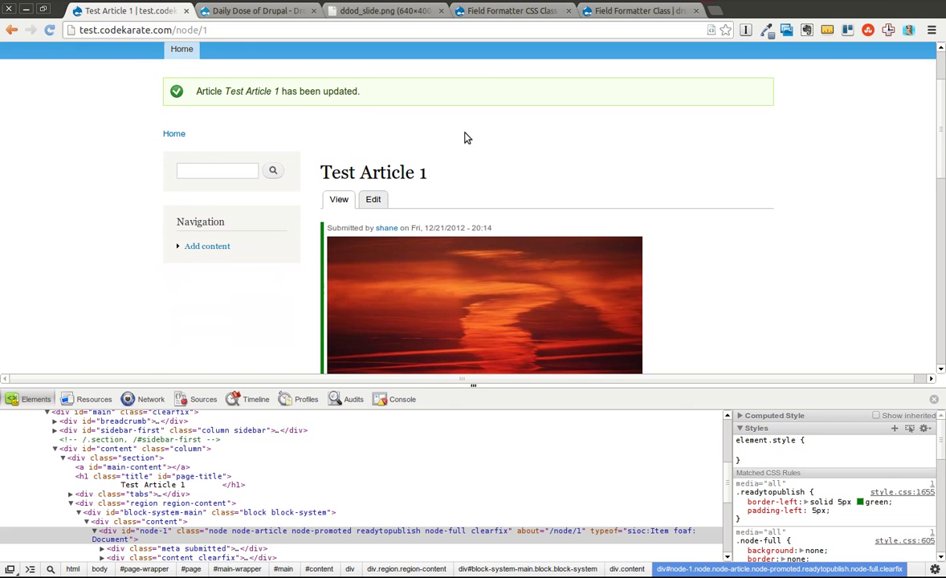
Save Test Article 1 with Status 'Article Published', applying the articlepublished class.
left_click(373, 199)
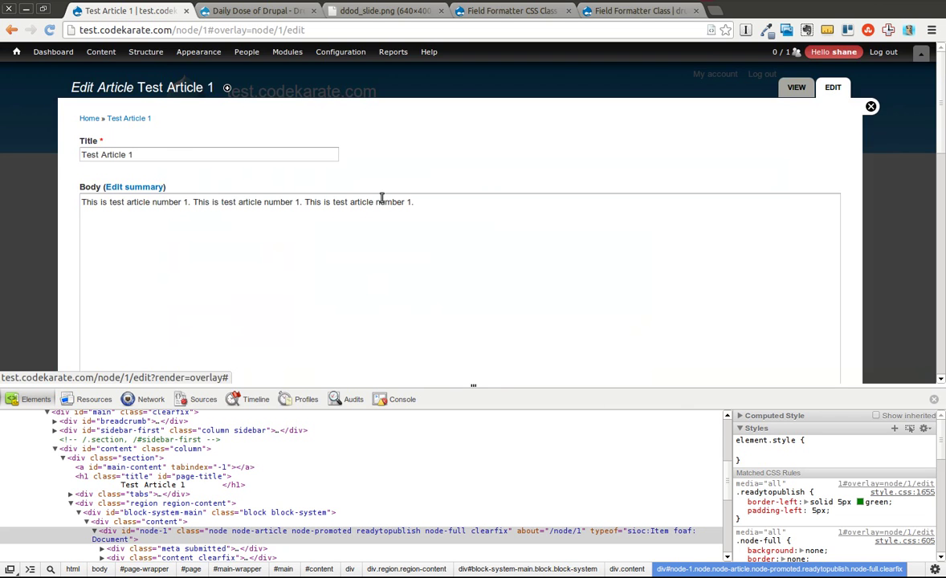
scroll(431, 336, "down", 10)
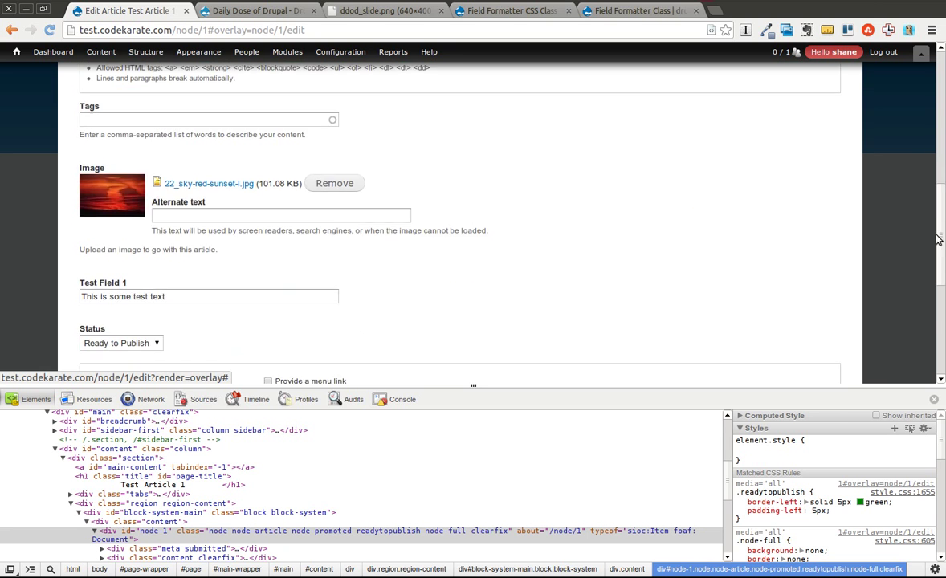
left_click(141, 225)
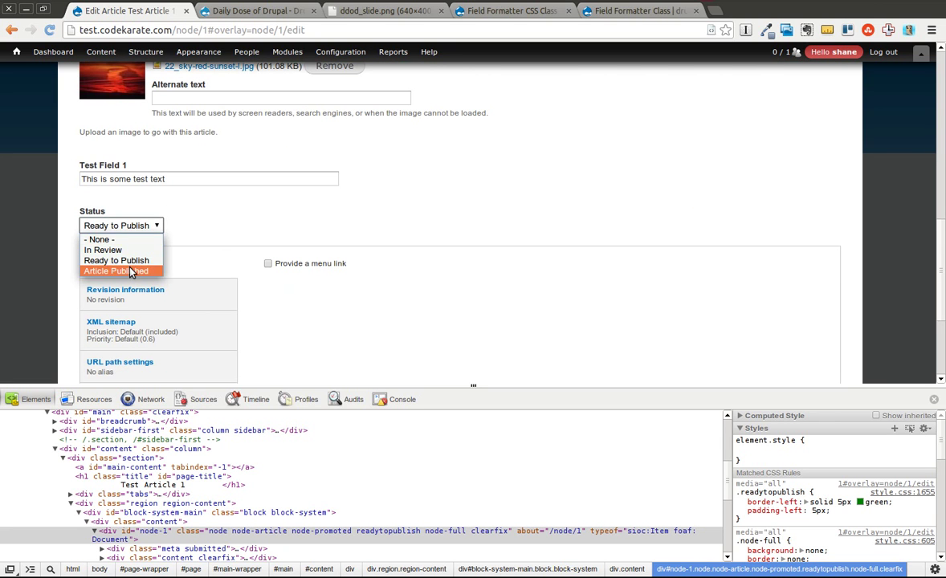
left_click(129, 271)
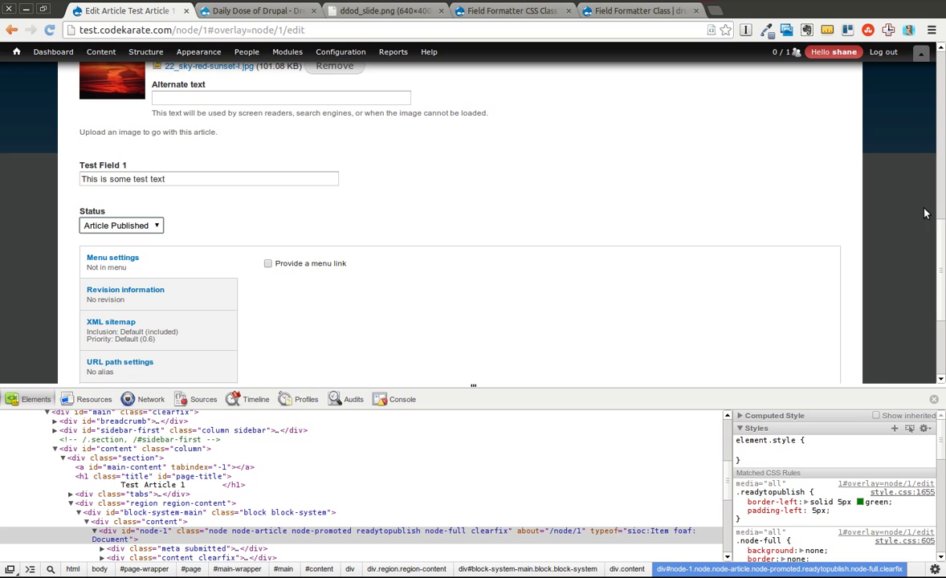
scroll(868, 290, "down", 3)
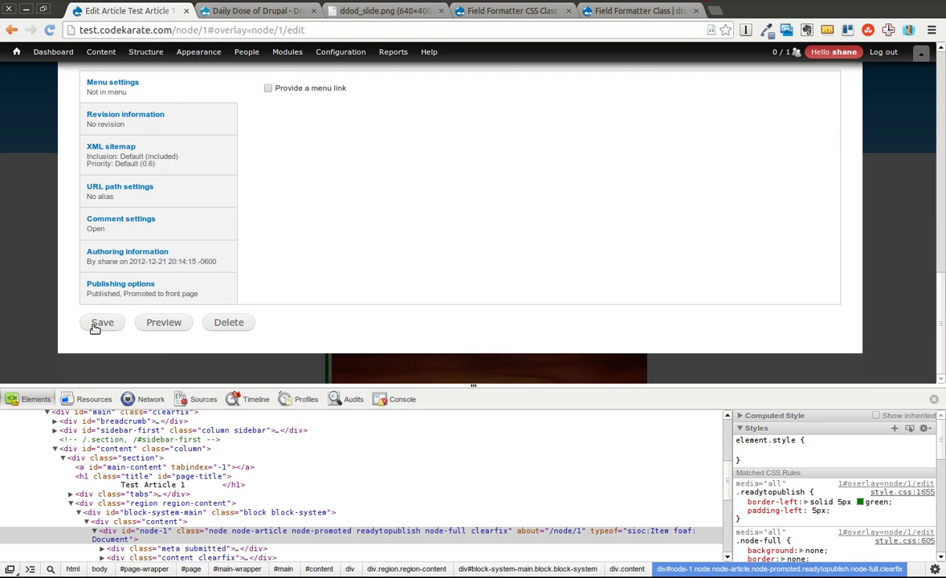
left_click(96, 325)
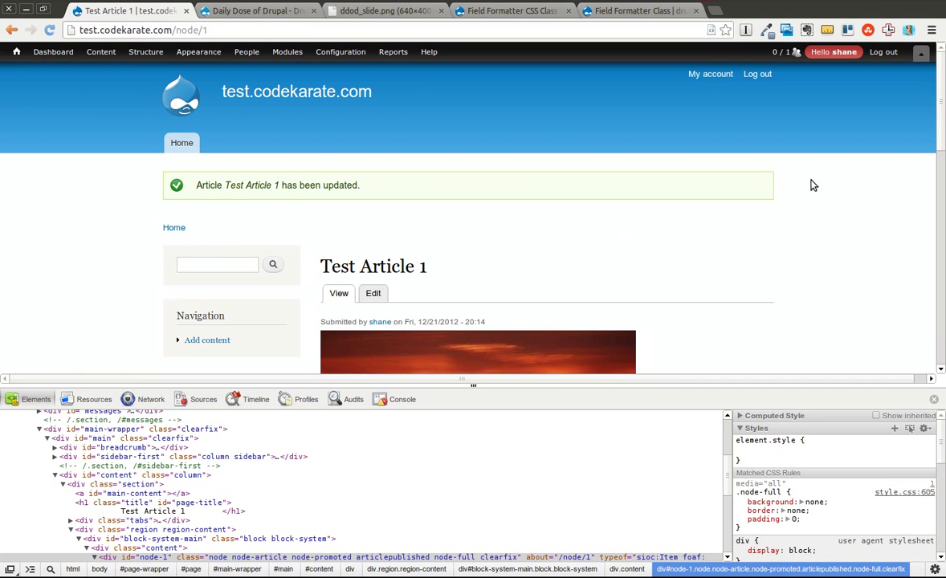
scroll(865, 96, "down", 3)
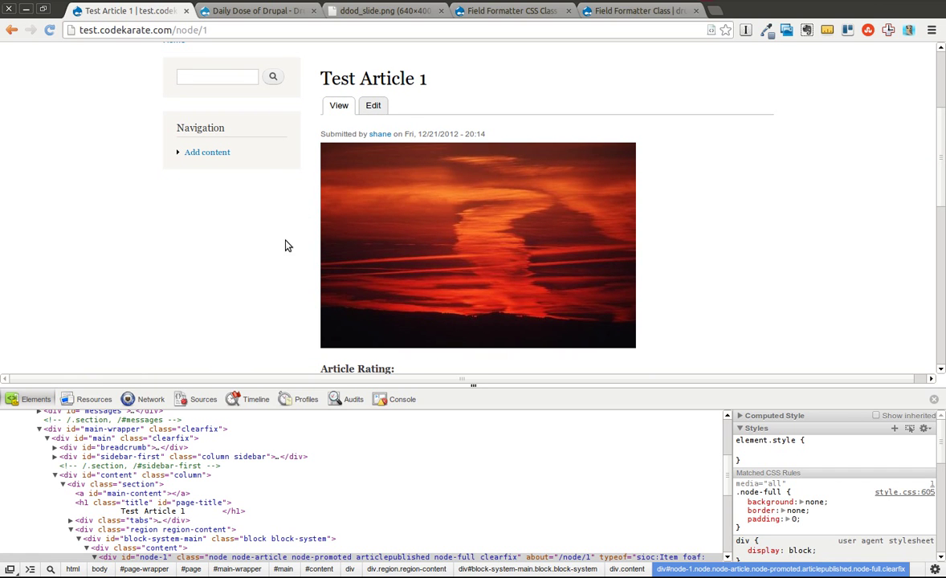
mouse_move(249, 113)
left_click_drag(942, 127, 942, 214)
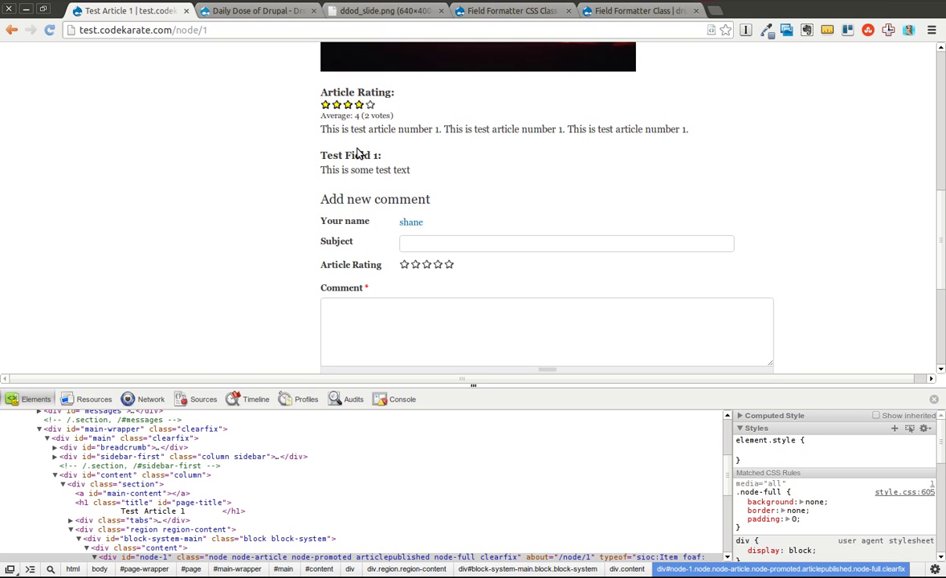
left_click_drag(319, 157, 396, 160)
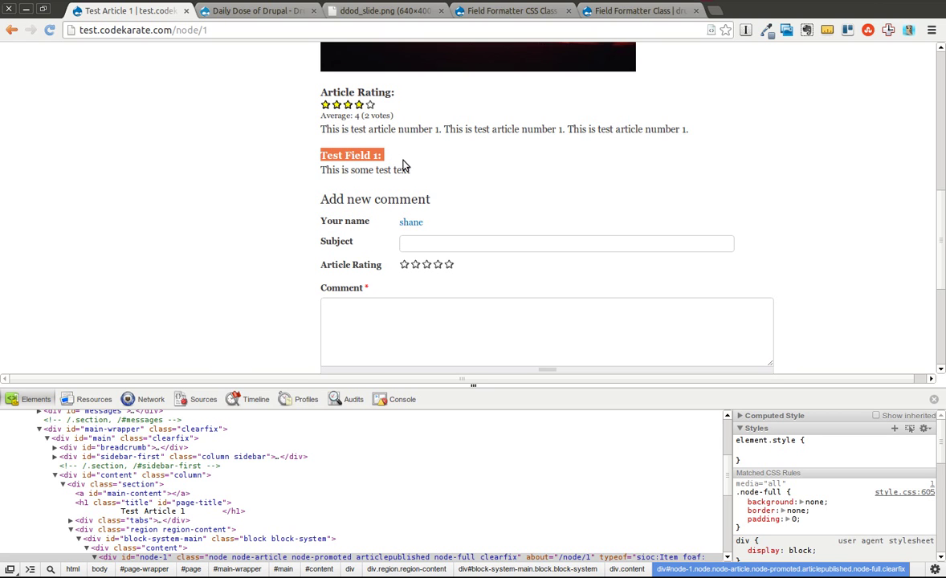
left_click(410, 174)
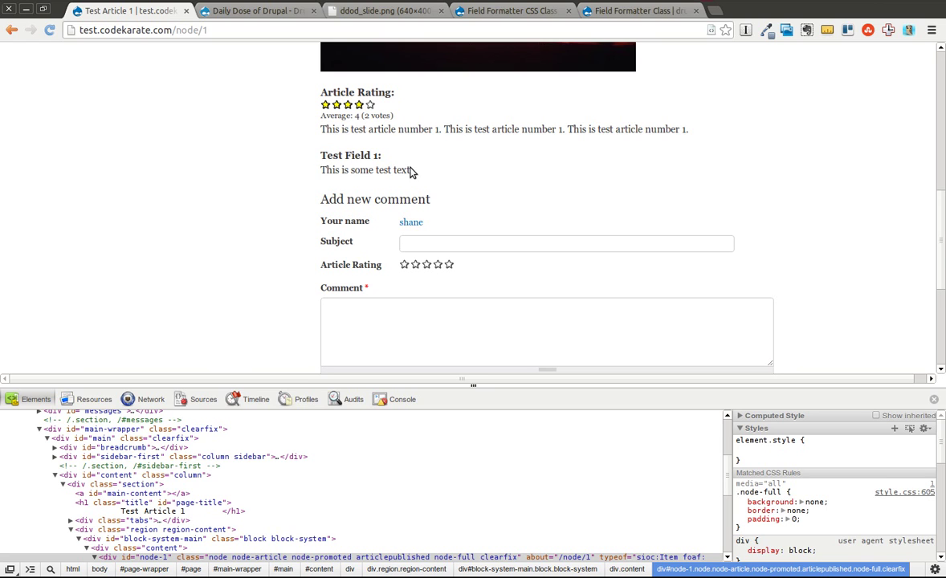
left_click_drag(414, 174, 319, 163)
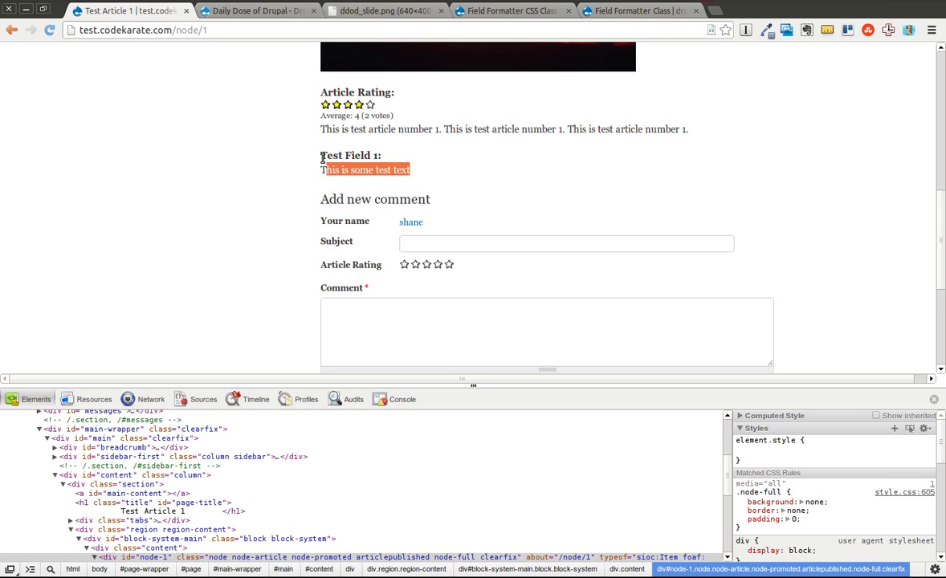
left_click(306, 164)
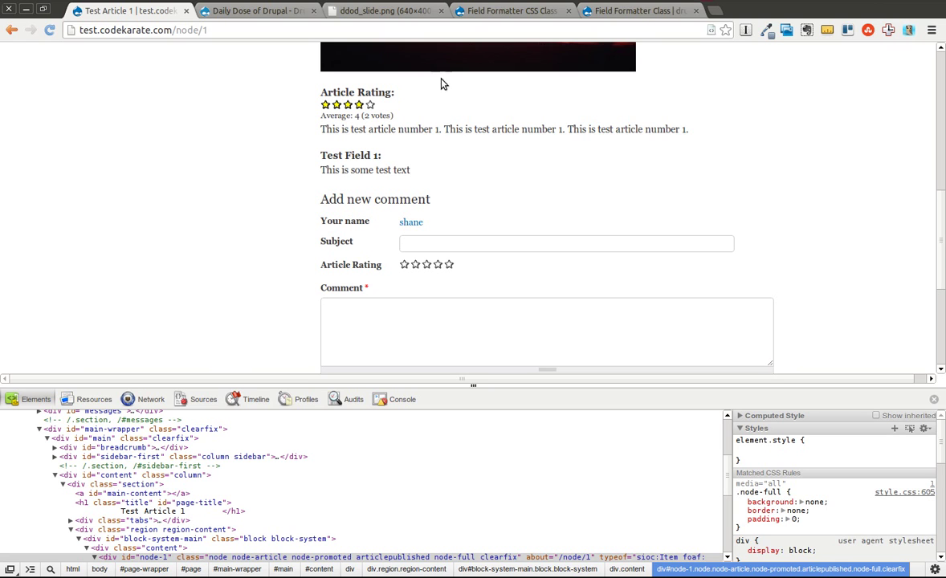